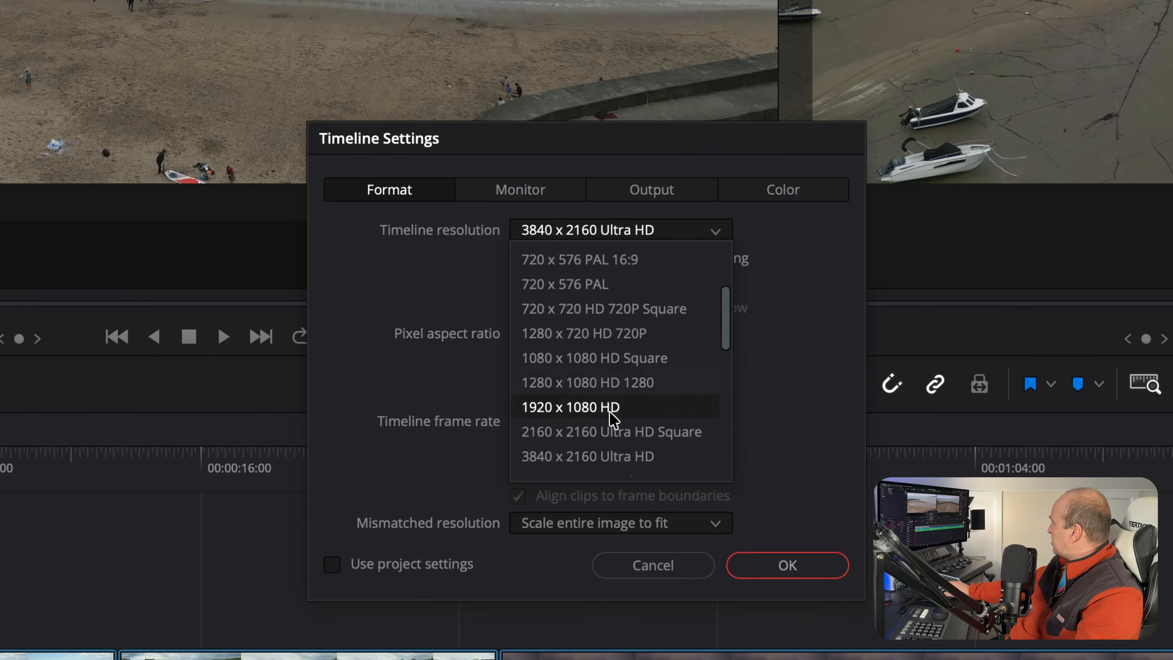
pyautogui.click(612, 415)
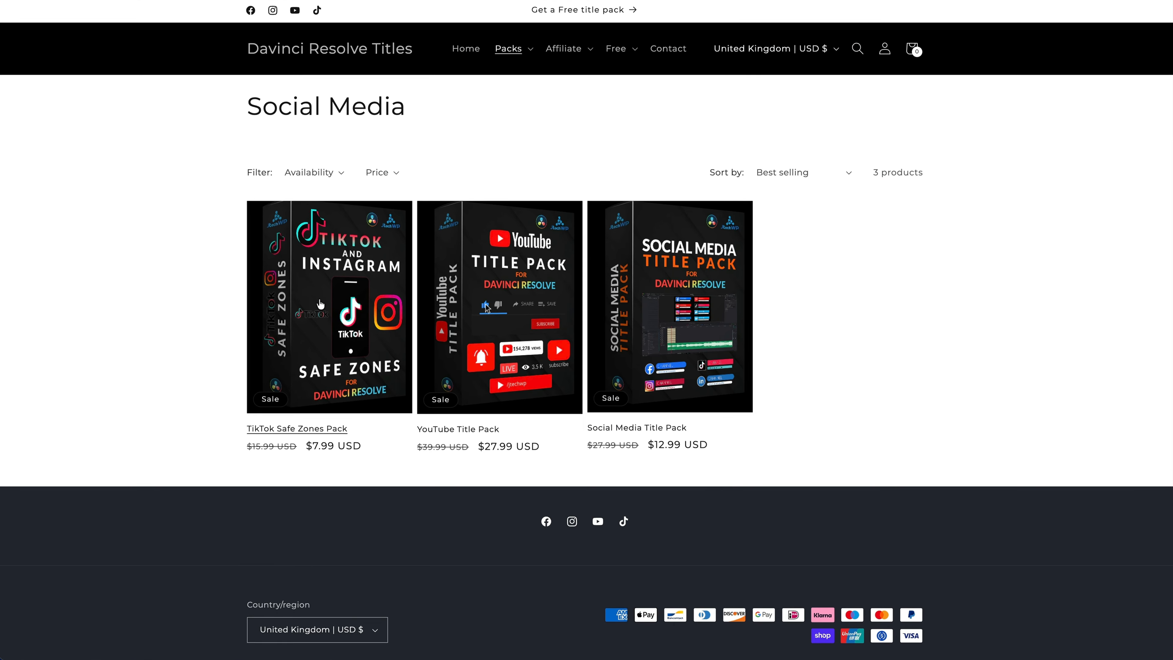
pyautogui.click(311, 301)
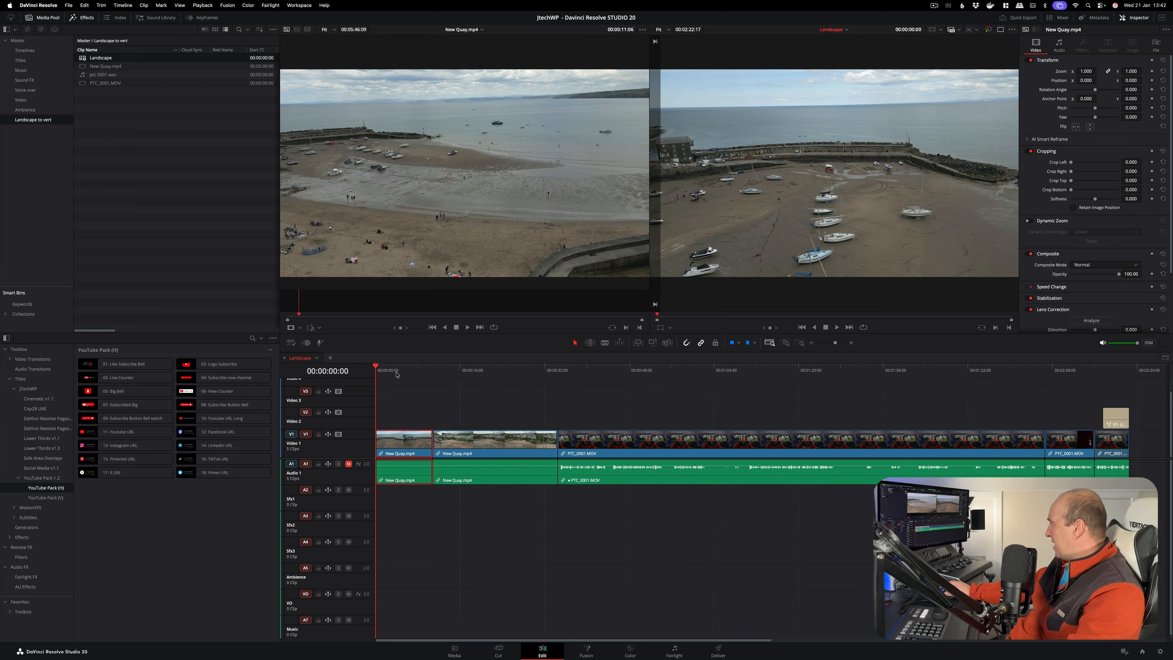
pyautogui.moveTo(419, 376); pyautogui.dragTo(375, 367)
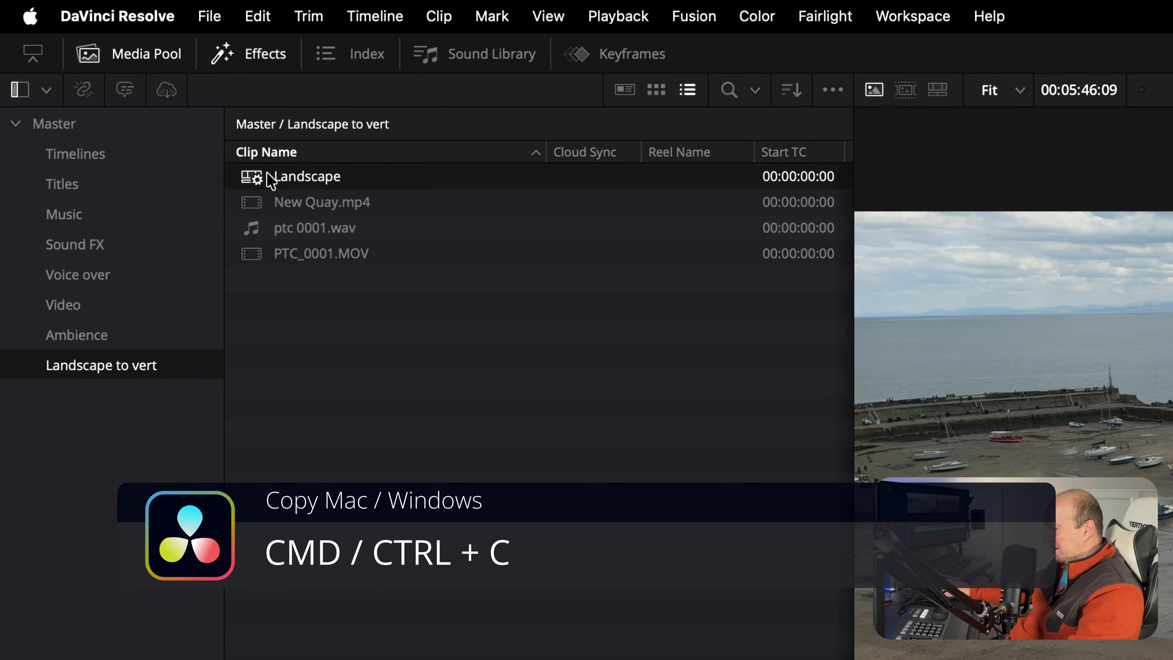
# Duplicate the Landscape timeline in the Landscape to vert bin and rename the copy as Vertical
pyautogui.press('super+v')
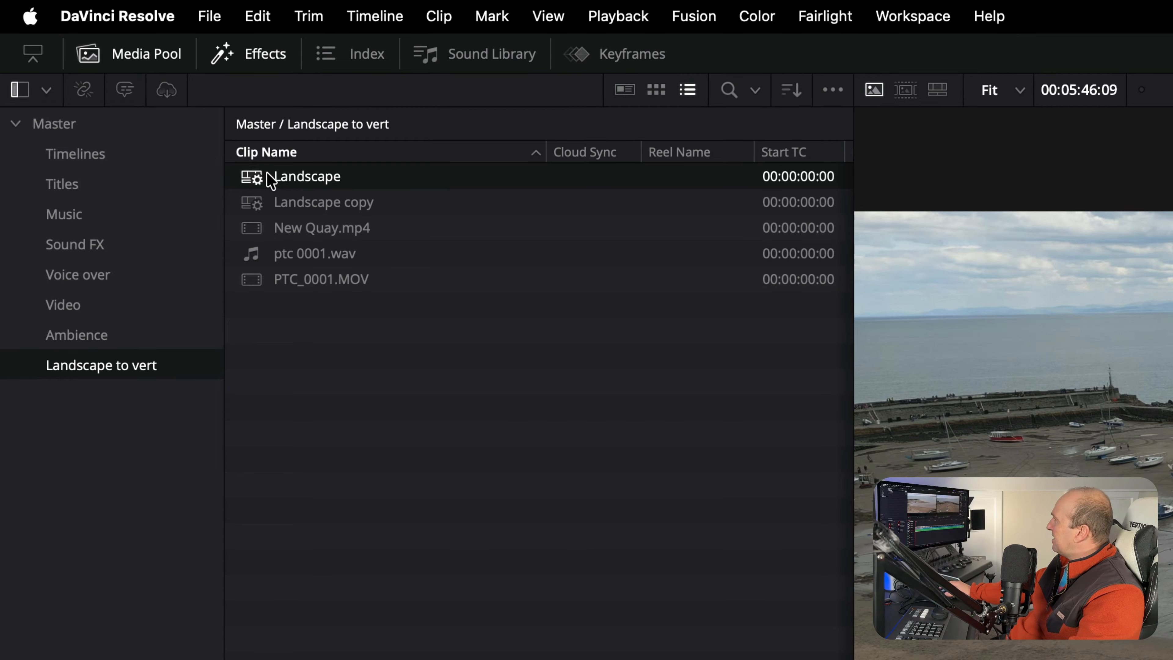
pyautogui.click(257, 205)
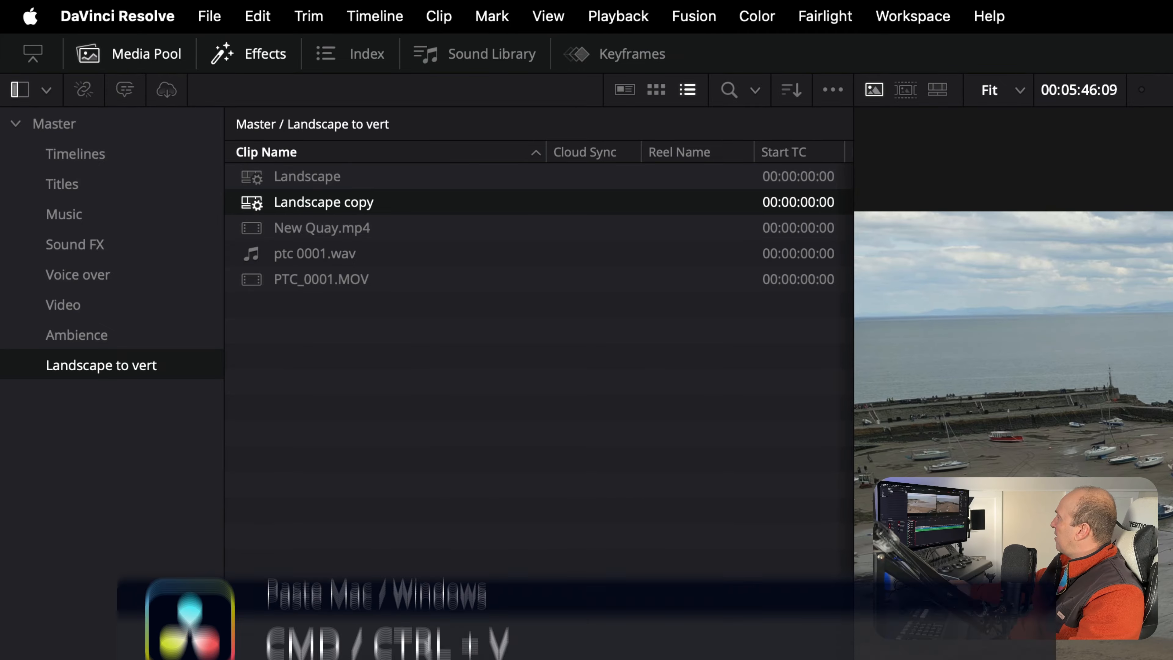
pyautogui.click(302, 202)
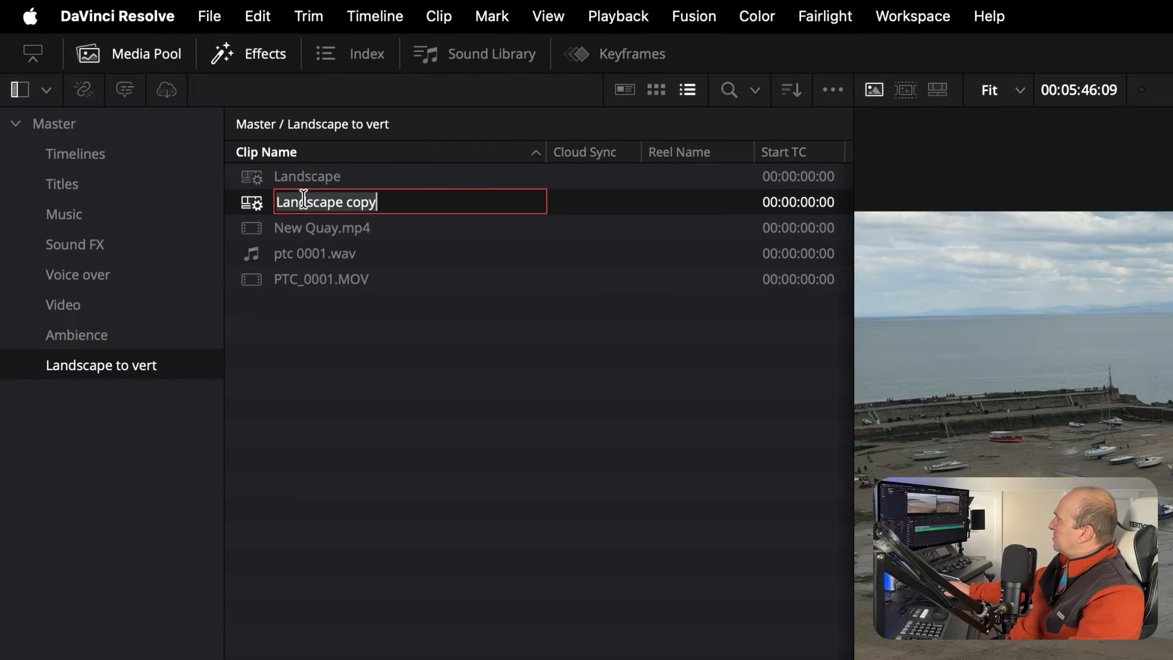
pyautogui.write('Vertical')
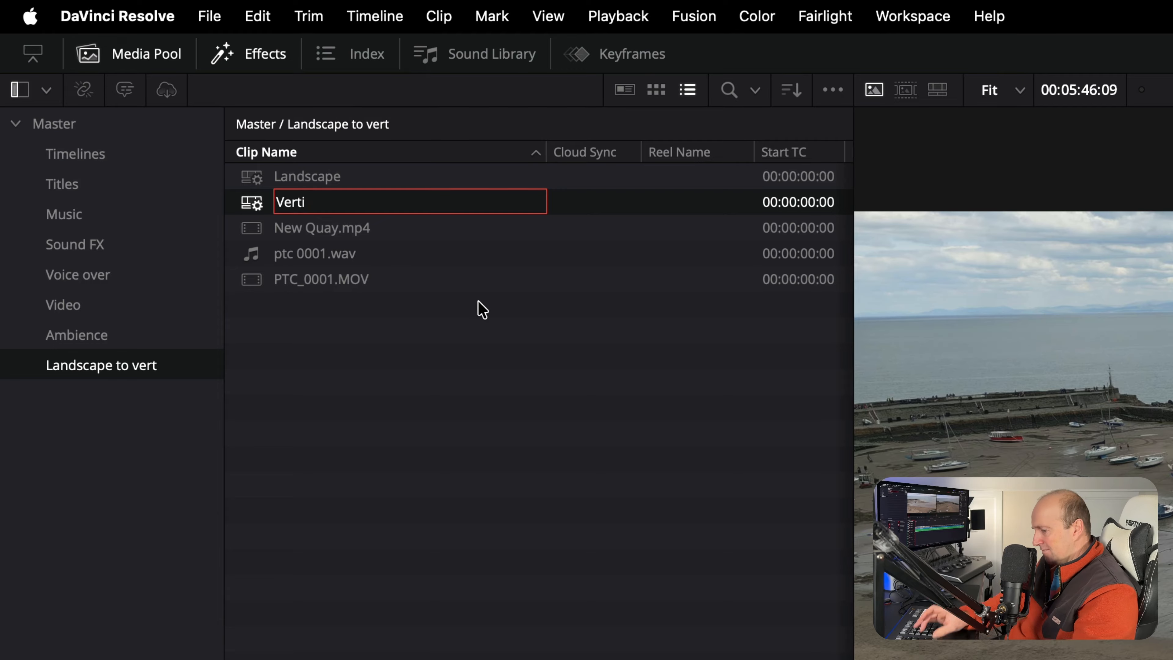
pyautogui.press('Return')
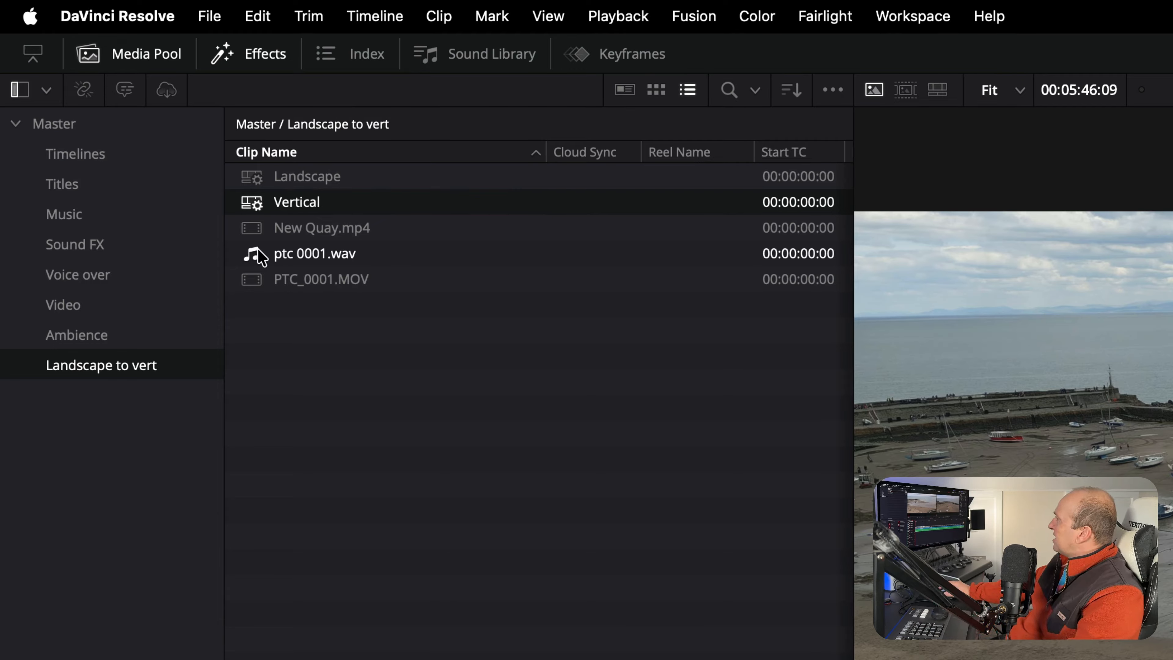
# Set the Vertical timeline's resolution to 1920 x 1080 HD, enable vertical resolution, and apply the timeline settings
pyautogui.rightClick(271, 212)
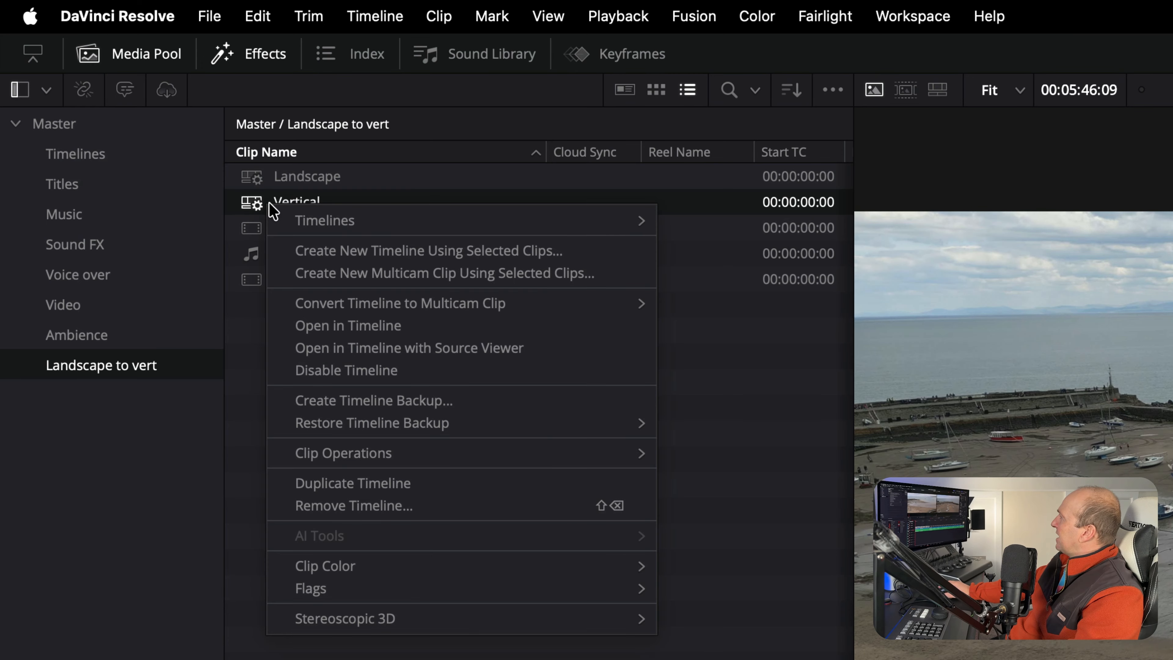
pyautogui.moveTo(601, 220)
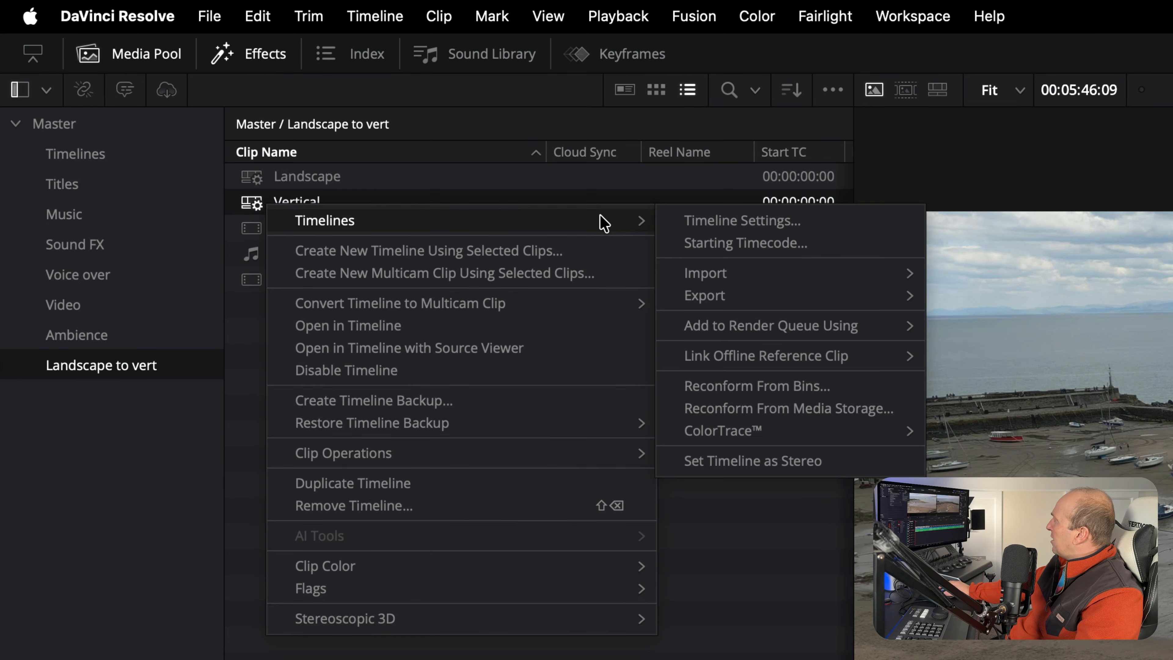
pyautogui.click(739, 225)
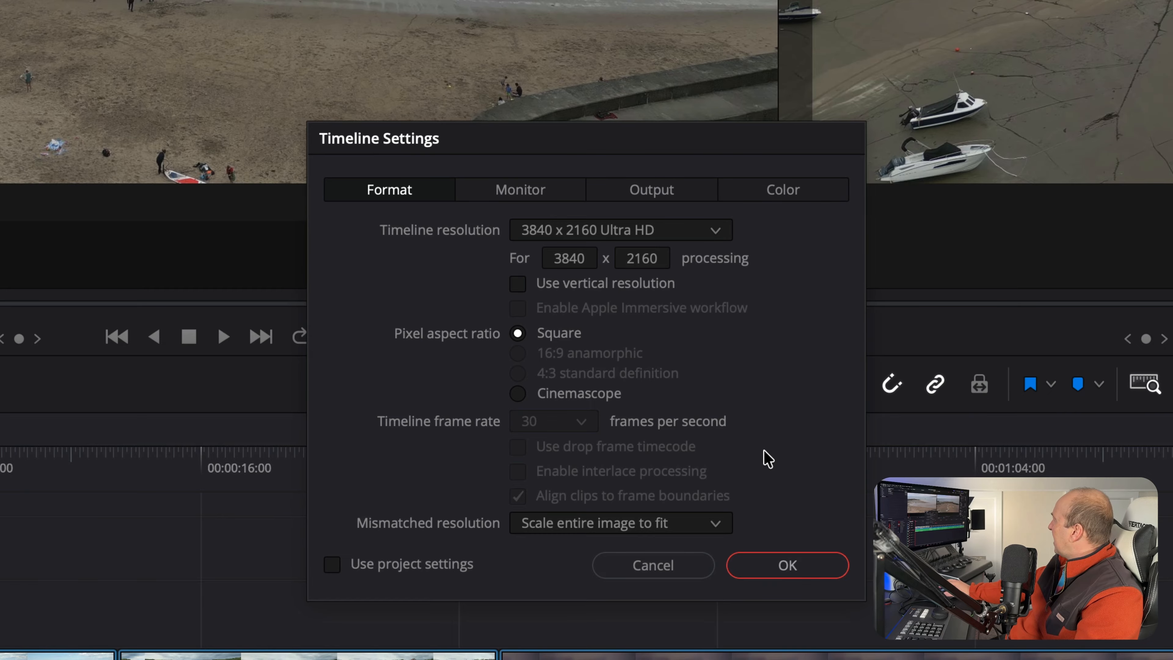
pyautogui.click(619, 239)
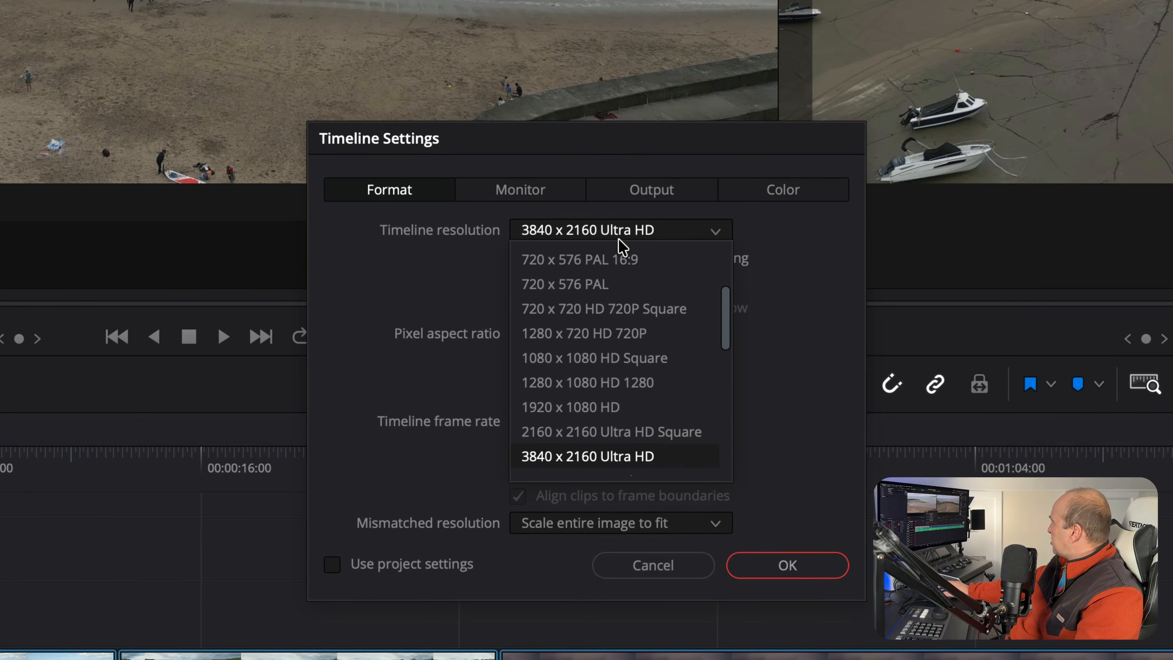
pyautogui.click(607, 407)
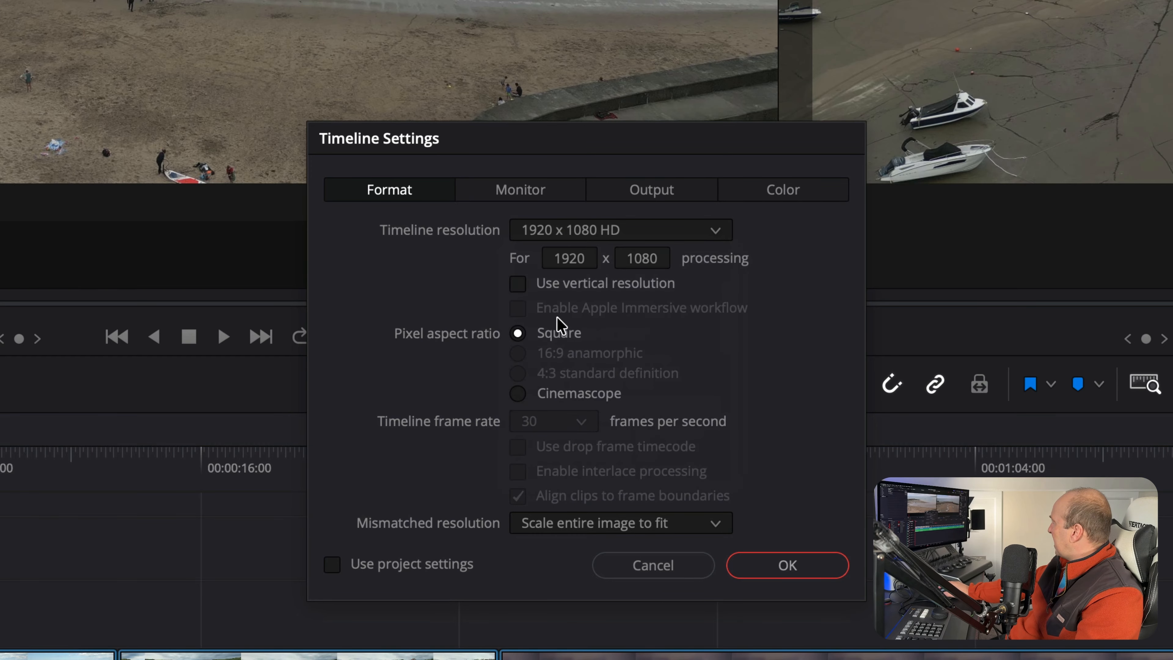
pyautogui.click(518, 284)
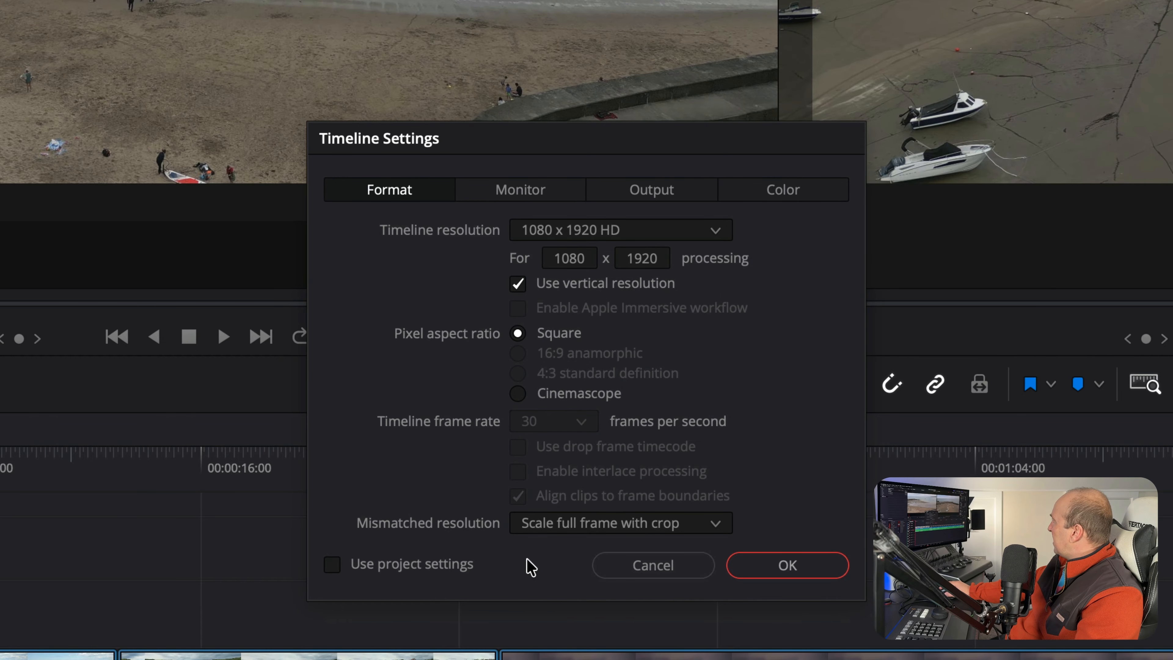
pyautogui.click(794, 566)
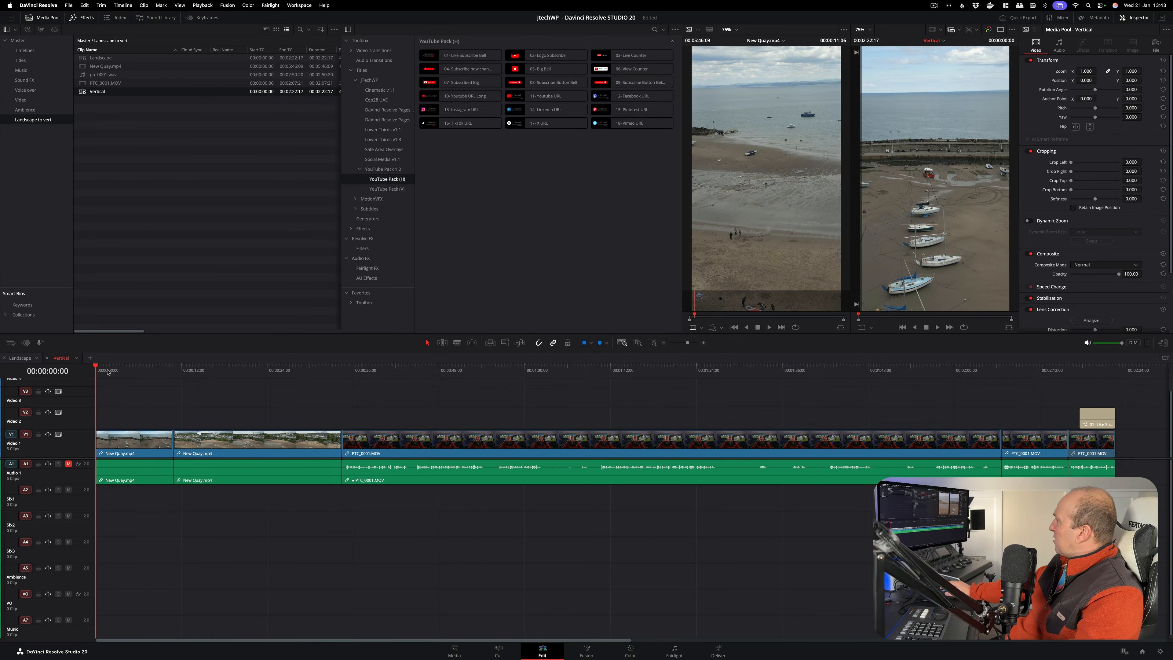
# Reframe the first New Quay.mp4 clip near 00:00:06:01 by shifting its horizontal position, and show only the timeline viewer
pyautogui.moveTo(108, 373); pyautogui.dragTo(138, 385)
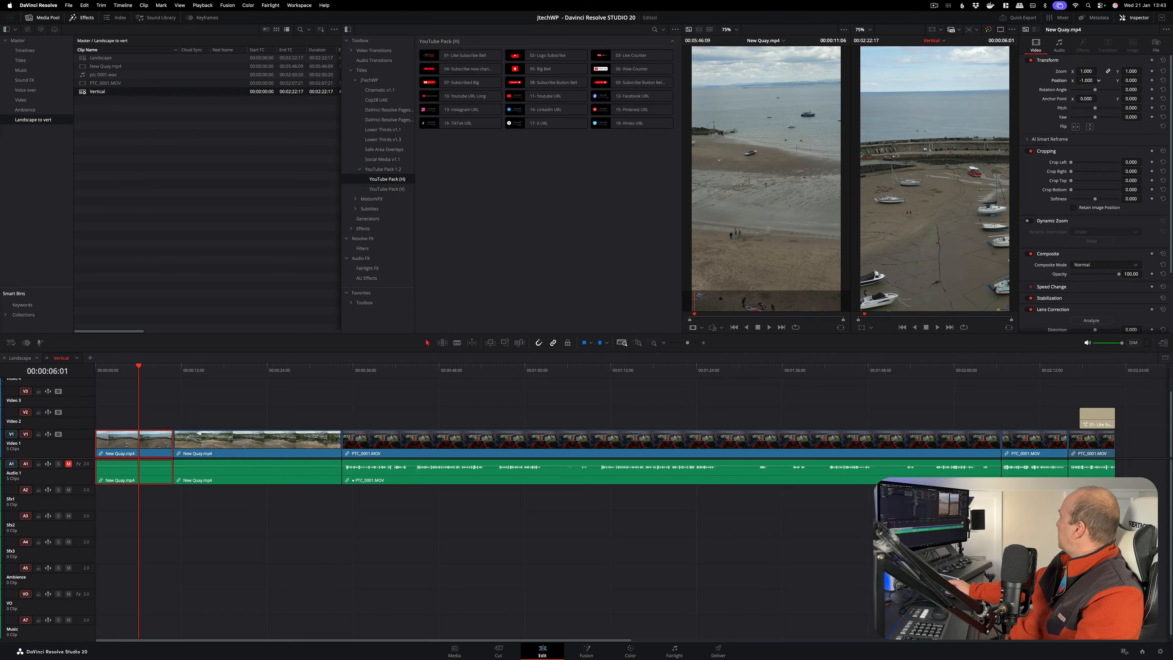
pyautogui.moveTo(1086, 80)
pyautogui.mouseDown()
pyautogui.moveTo(1067, 80)
pyautogui.moveTo(1100, 81)
pyautogui.moveTo(1071, 80)
pyautogui.mouseUp()
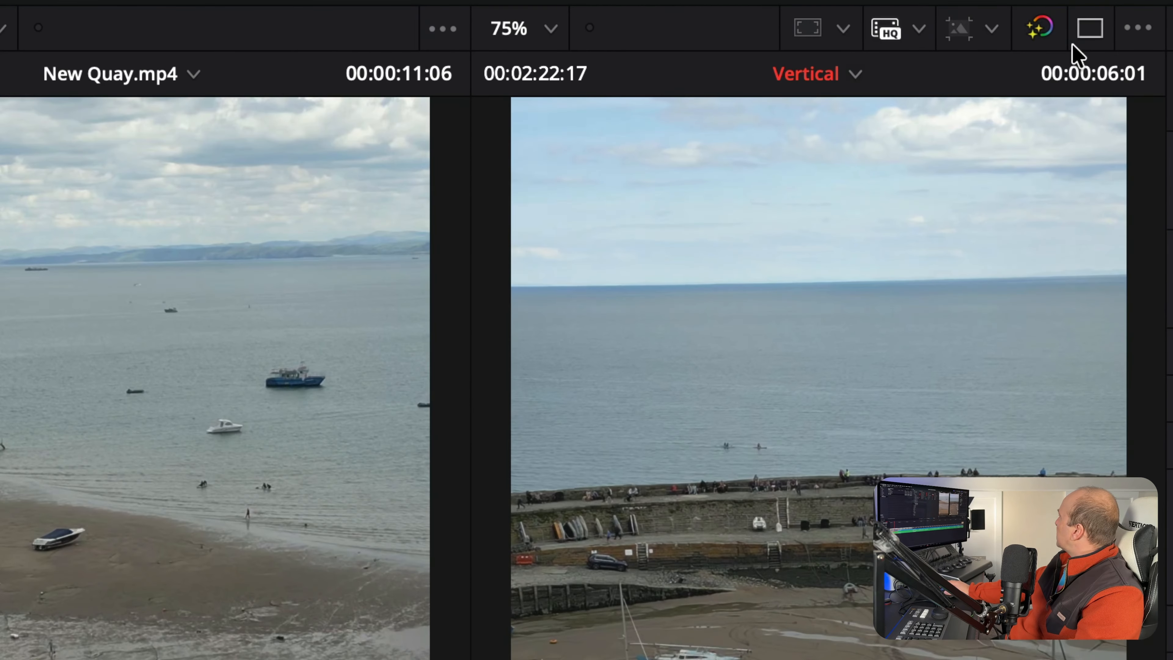
pyautogui.click(1089, 35)
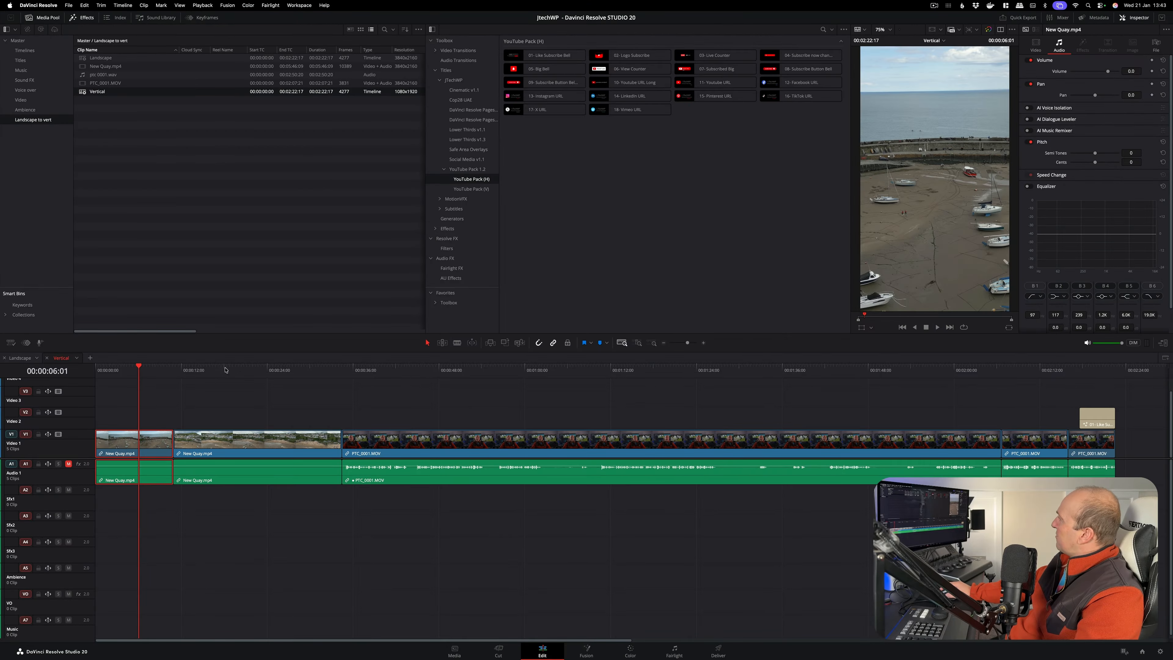
# Check the second New Quay.mp4 clip's framing near 00:00:20:13, and set the long PTC_0001.MOV clip's X position to 40
pyautogui.click(242, 371)
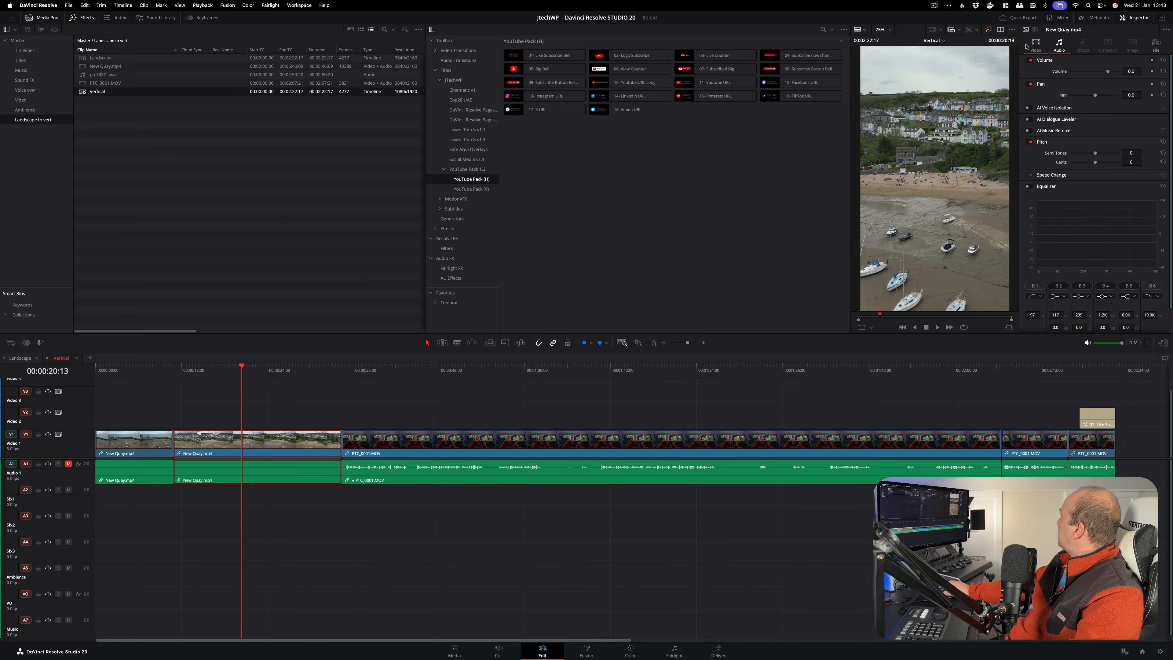
pyautogui.click(1036, 45)
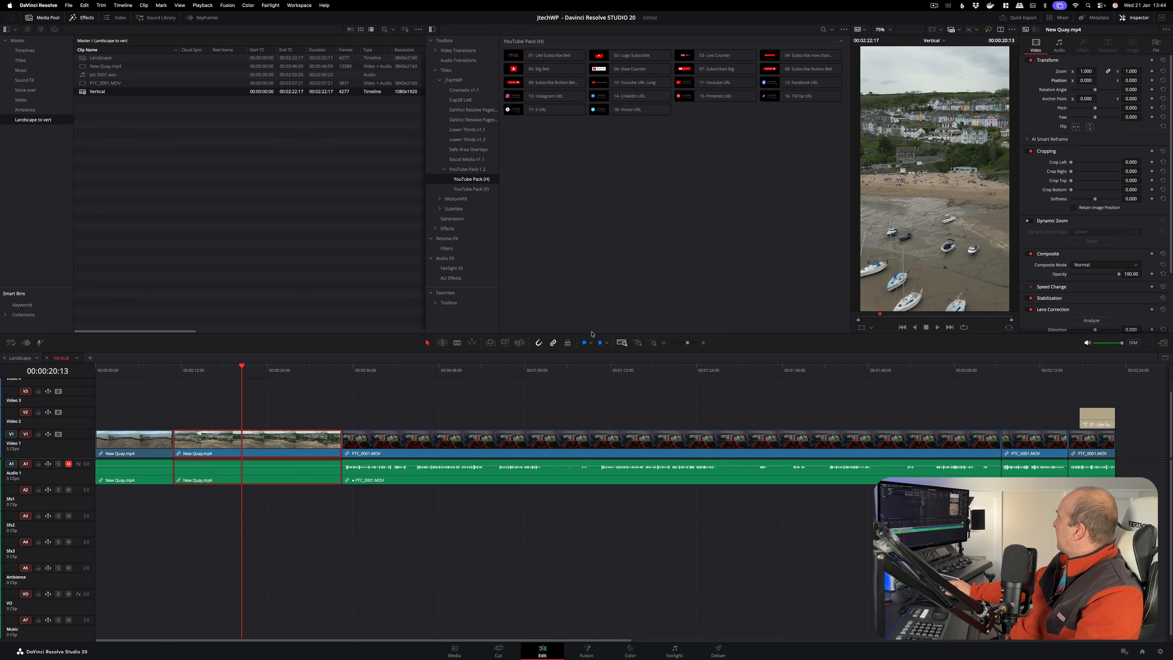
pyautogui.click(386, 370)
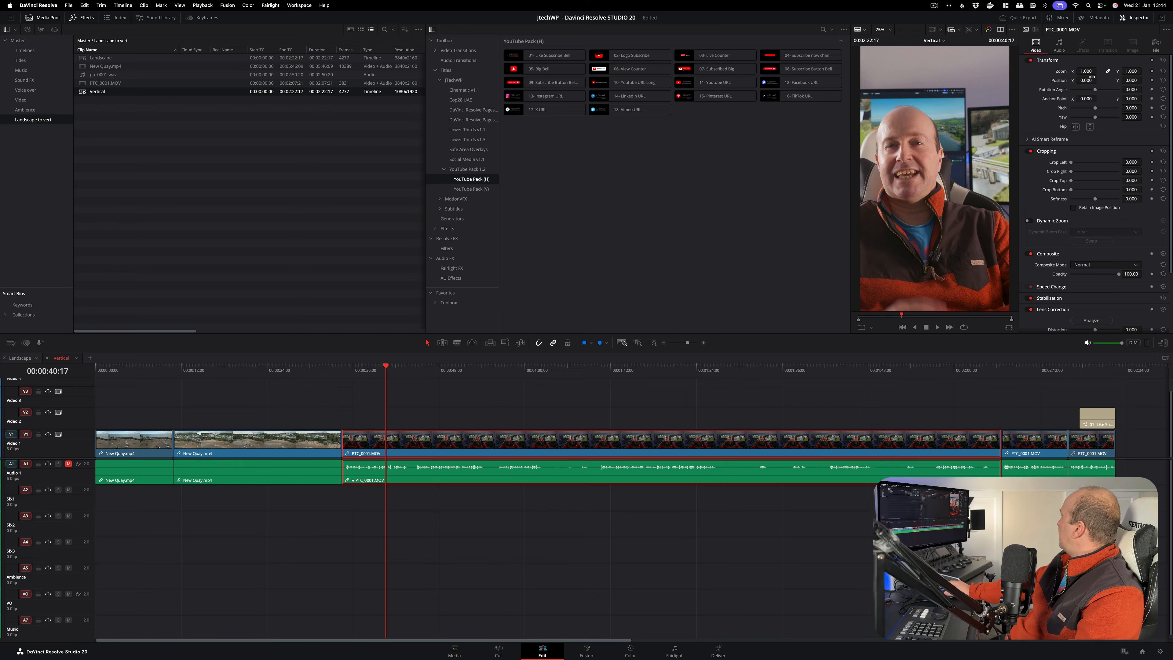
pyautogui.moveTo(1086, 80); pyautogui.dragTo(1089, 80)
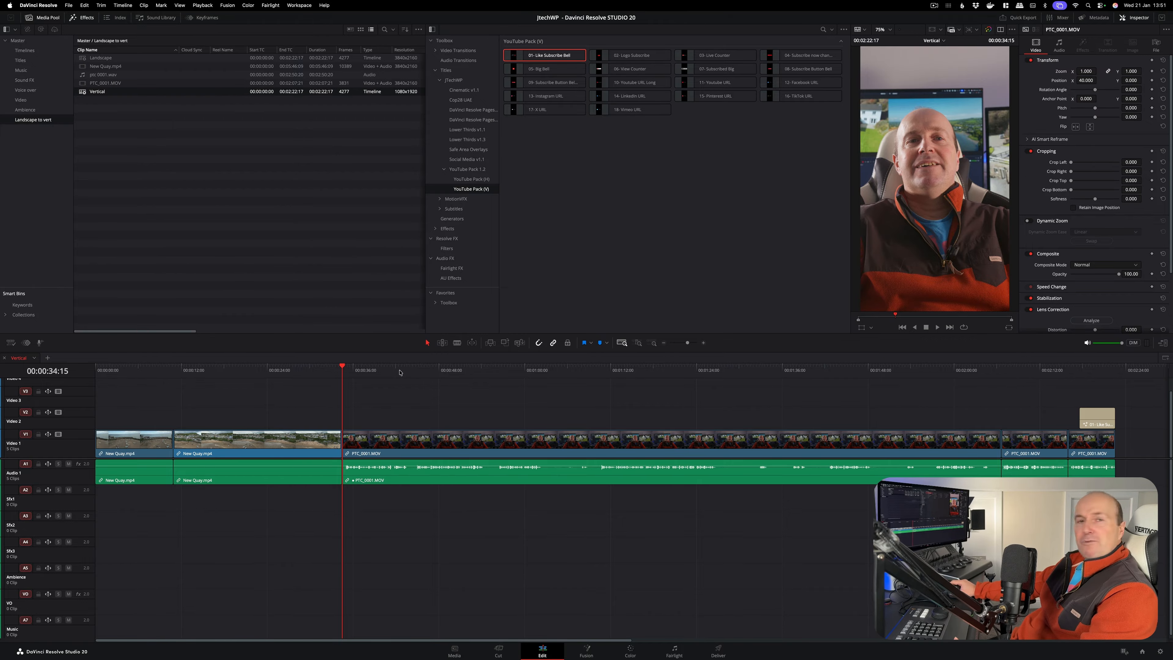
# Create subtitles from the Vertical timeline's audio with a maximum of 18 characters per line, single lines and a 0-frame gap
pyautogui.click(121, 6)
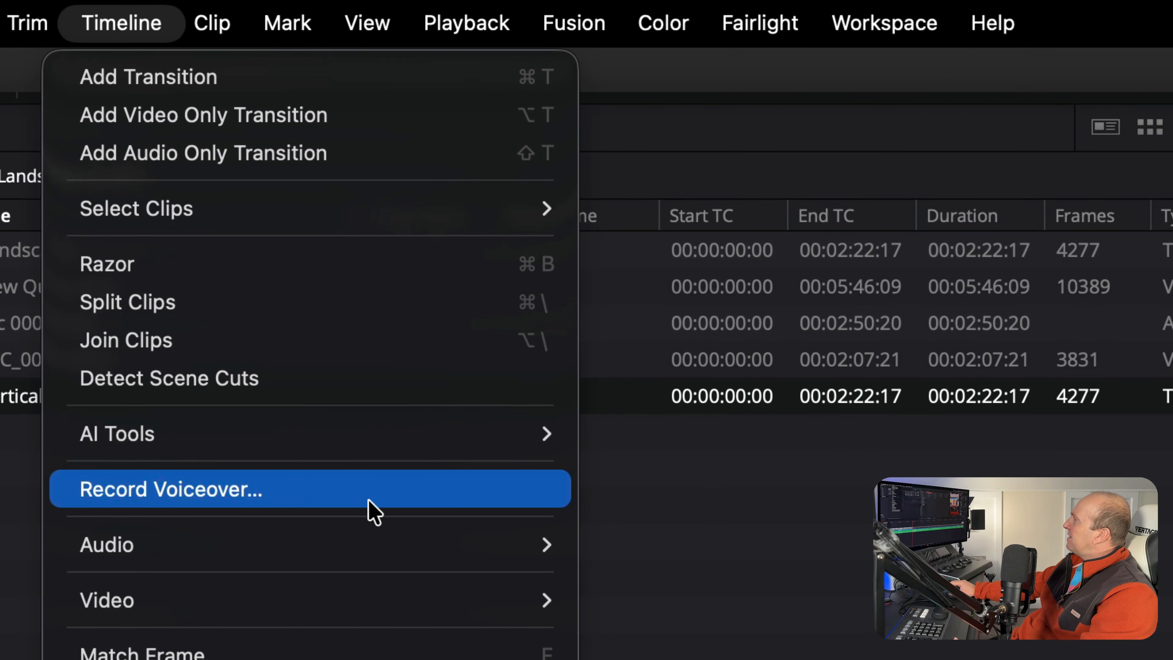
pyautogui.moveTo(445, 440)
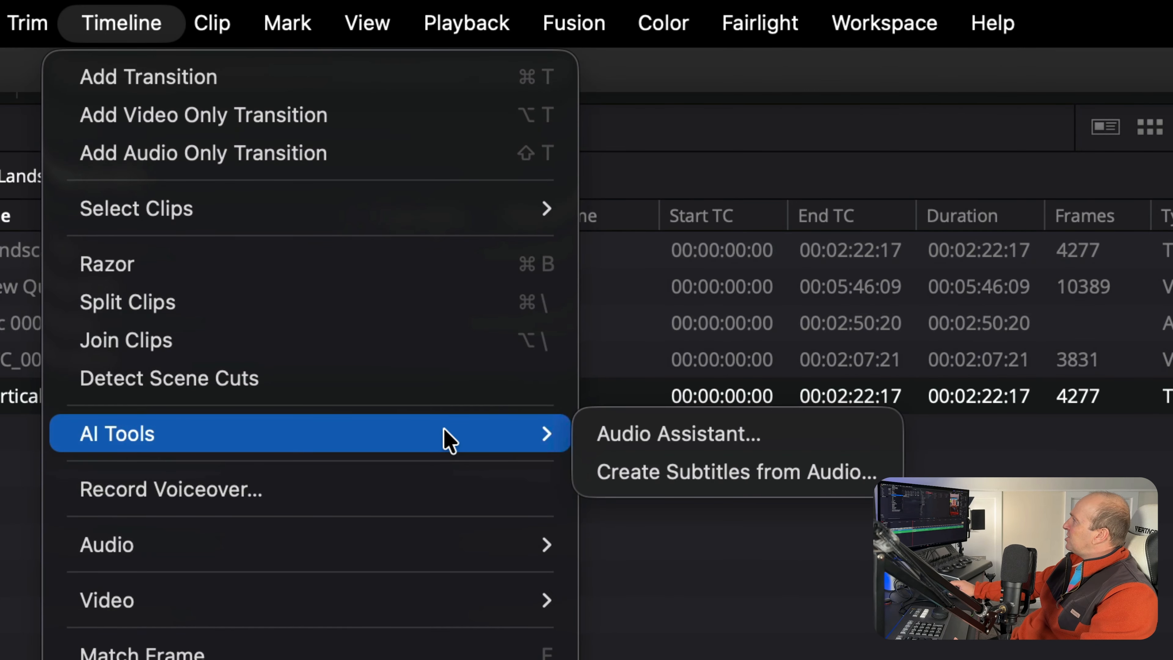
pyautogui.click(748, 474)
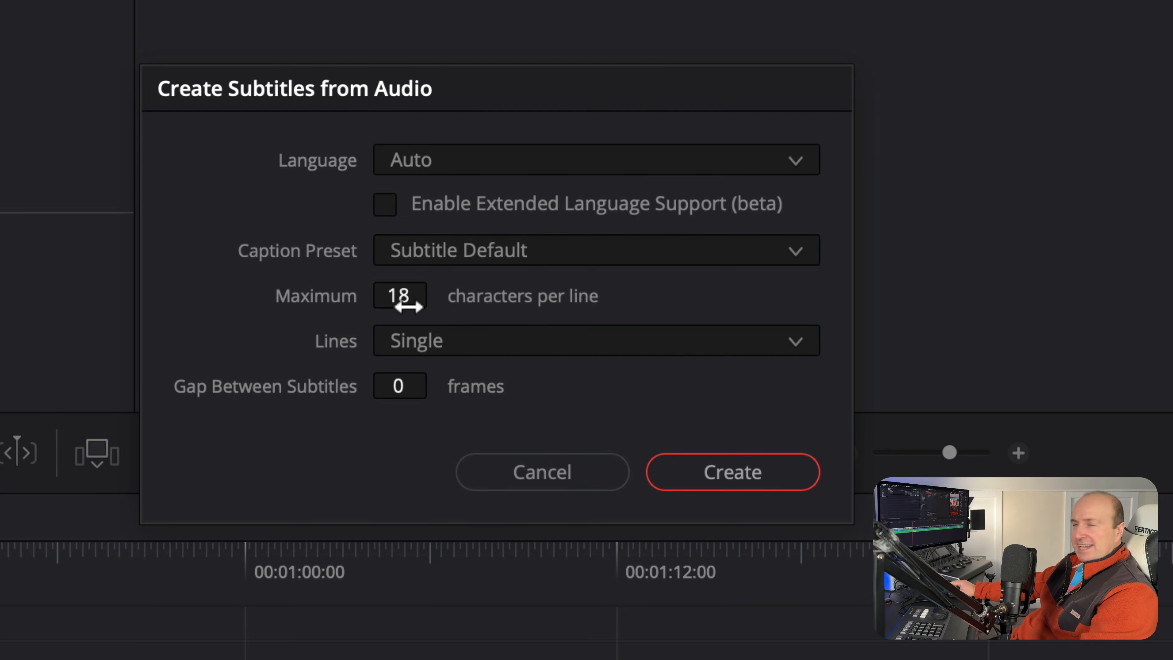
pyautogui.click(510, 344)
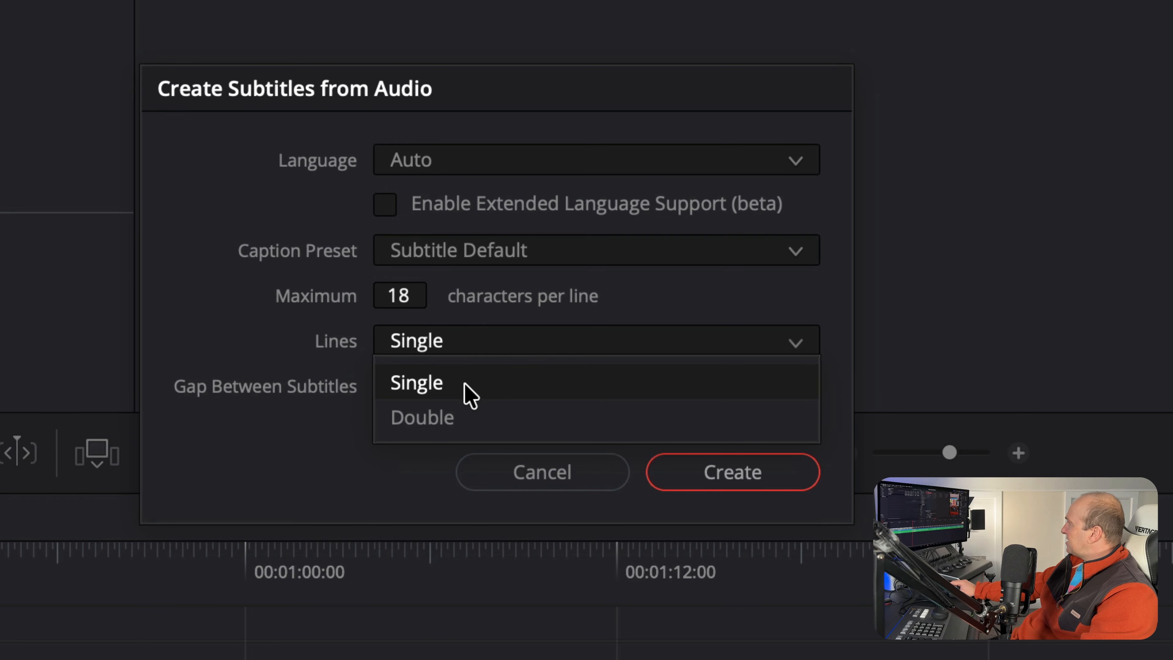
pyautogui.click(316, 336)
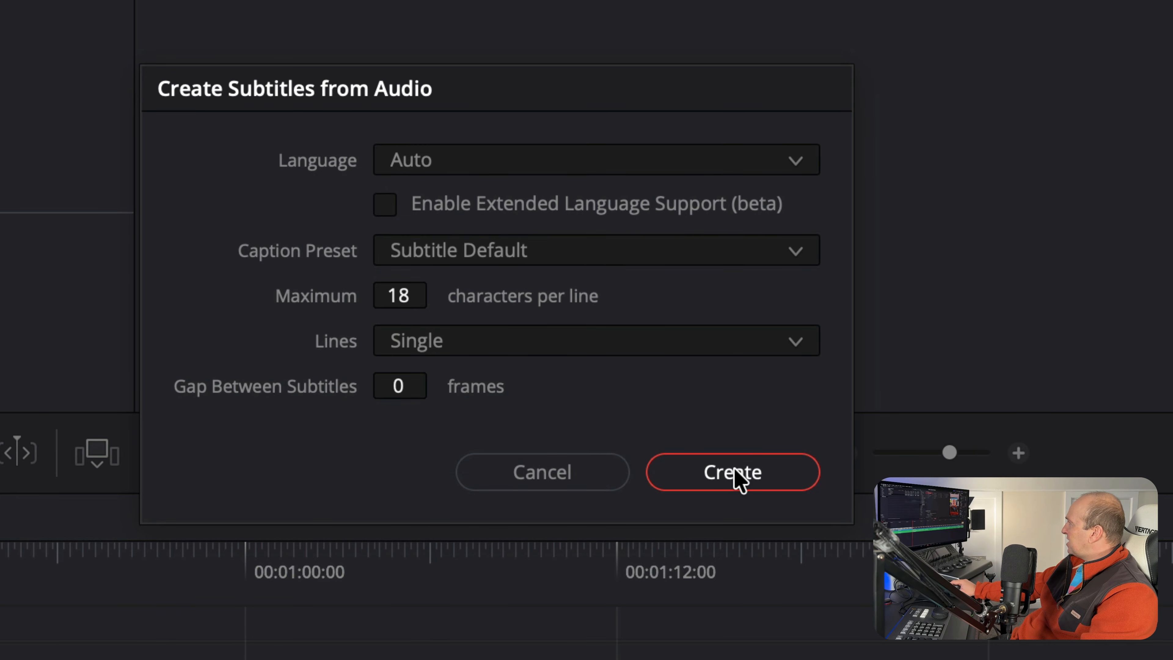
pyautogui.click(734, 473)
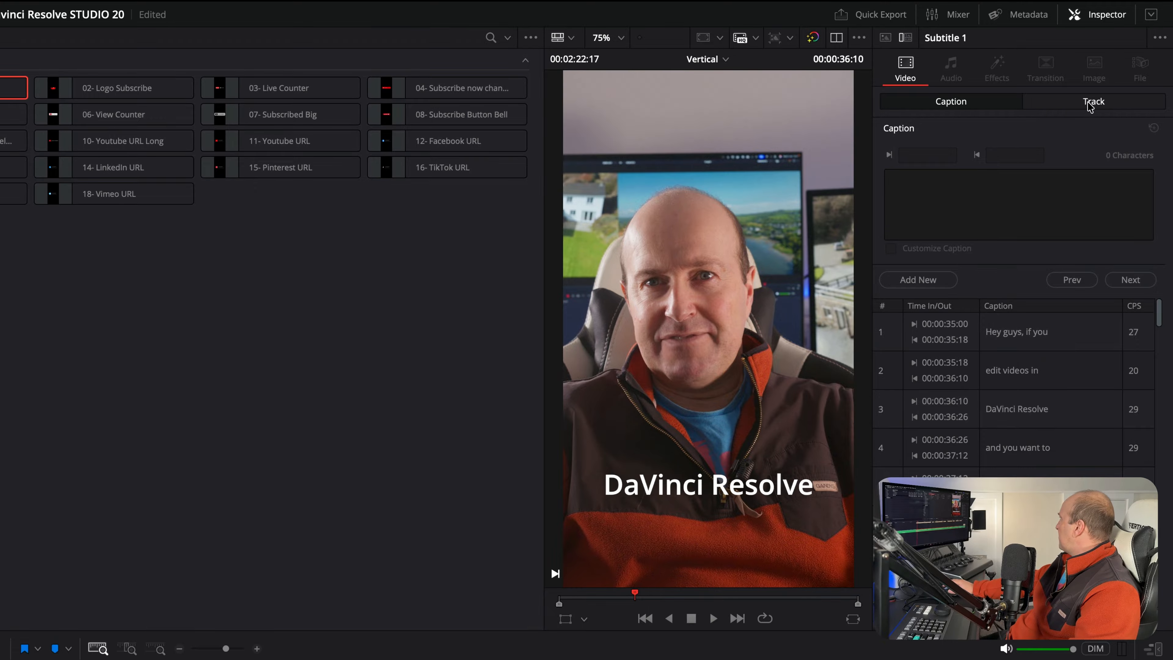
# Set the font of the whole subtitle track to Impact
pyautogui.click(1067, 104)
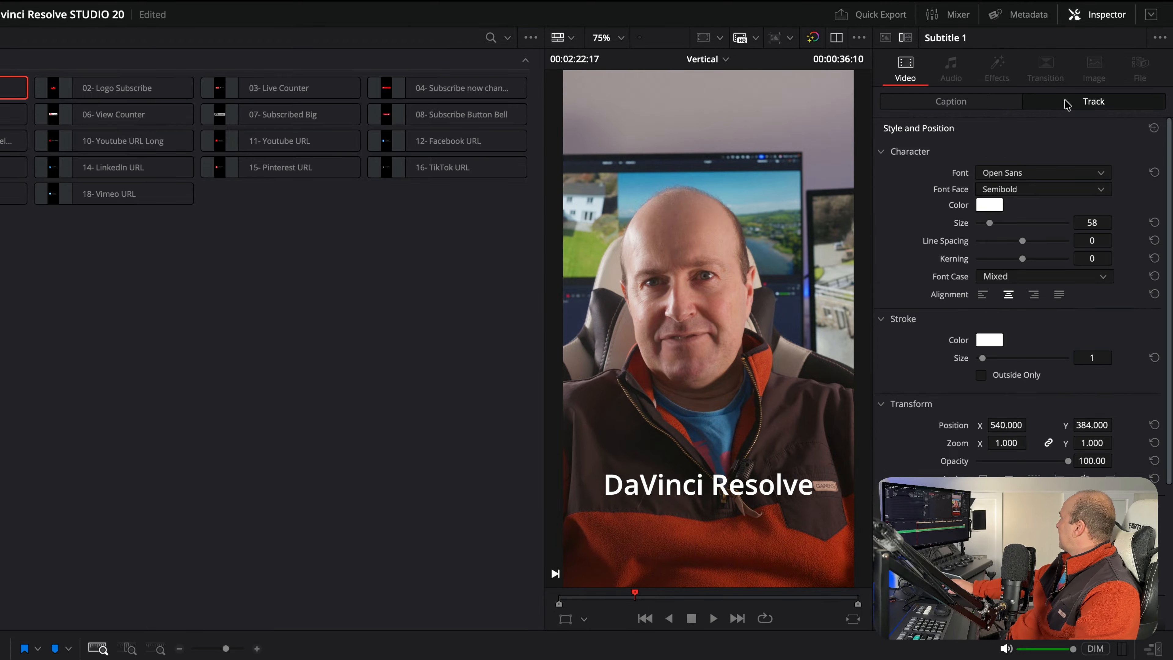
pyautogui.click(1014, 174)
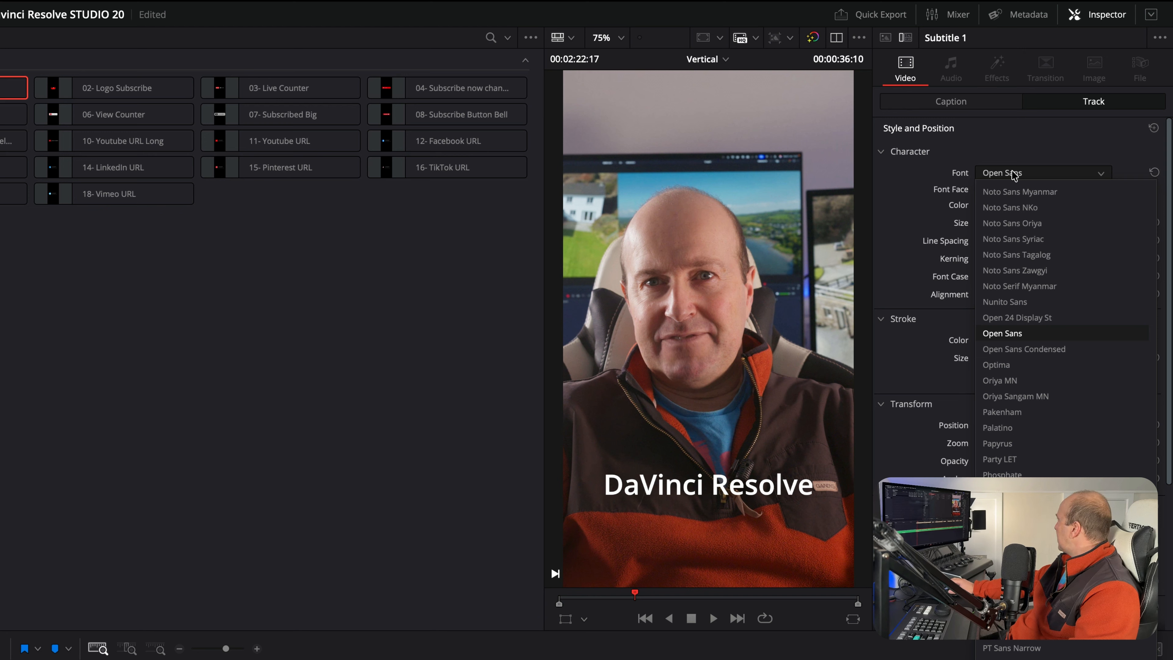
pyautogui.press('i')
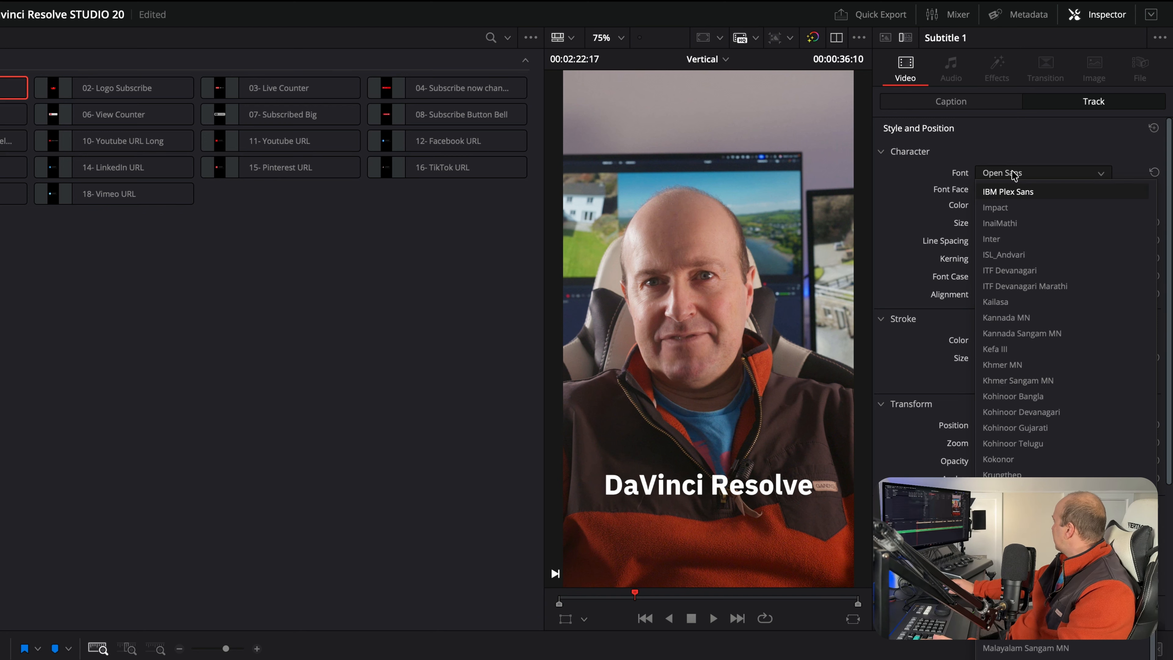
pyautogui.click(1009, 210)
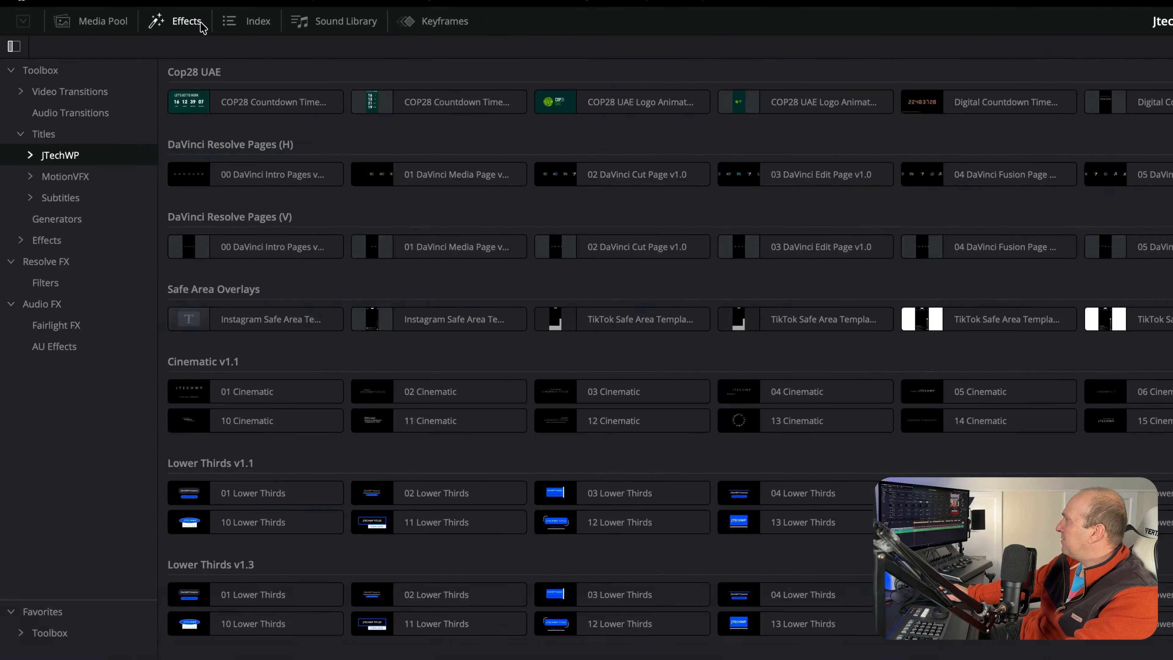
# Apply the White on Red Rounded subtitle style to the subtitle track, and select that track to show its caption settings
pyautogui.click(109, 344)
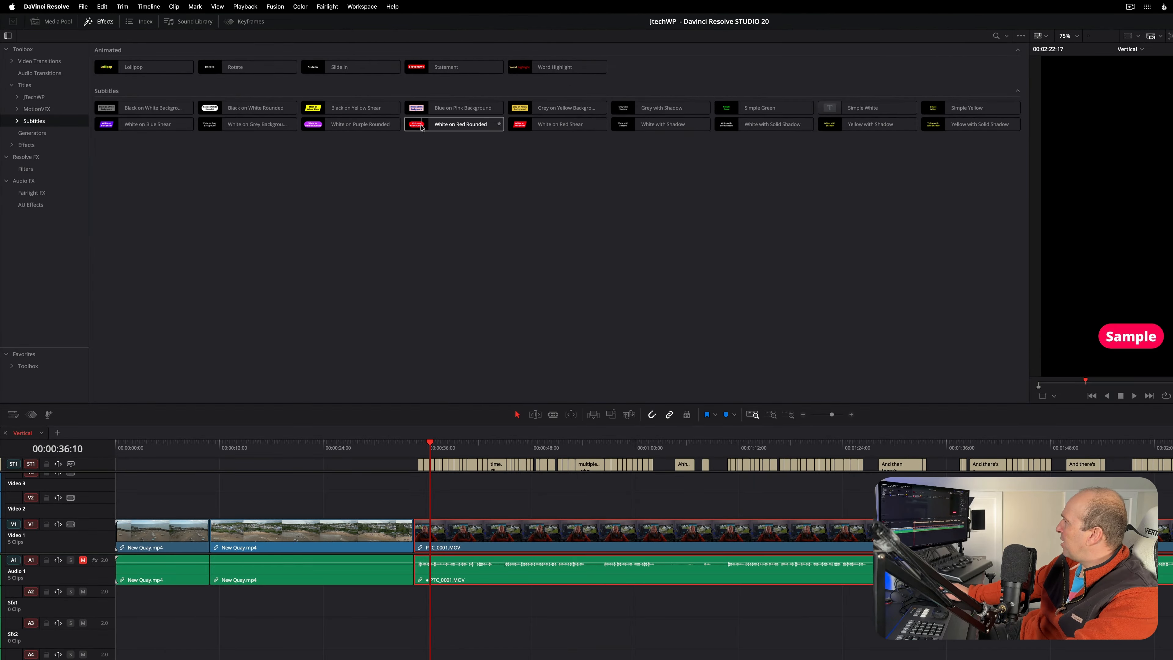
pyautogui.moveTo(458, 124); pyautogui.dragTo(102, 467)
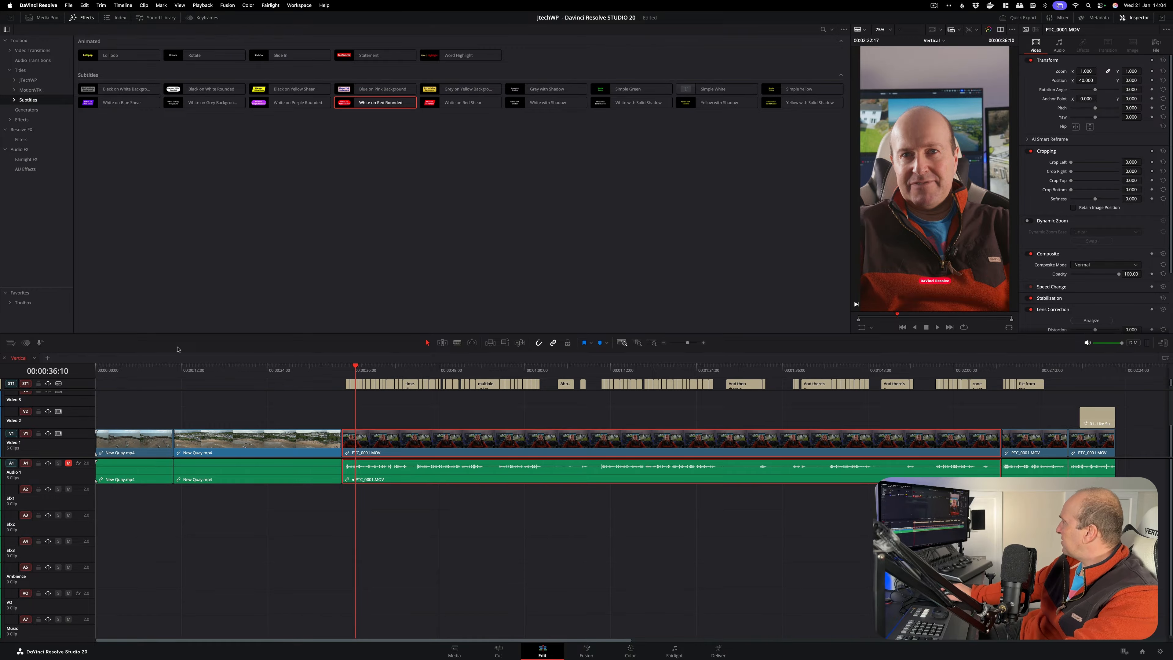
pyautogui.click(75, 389)
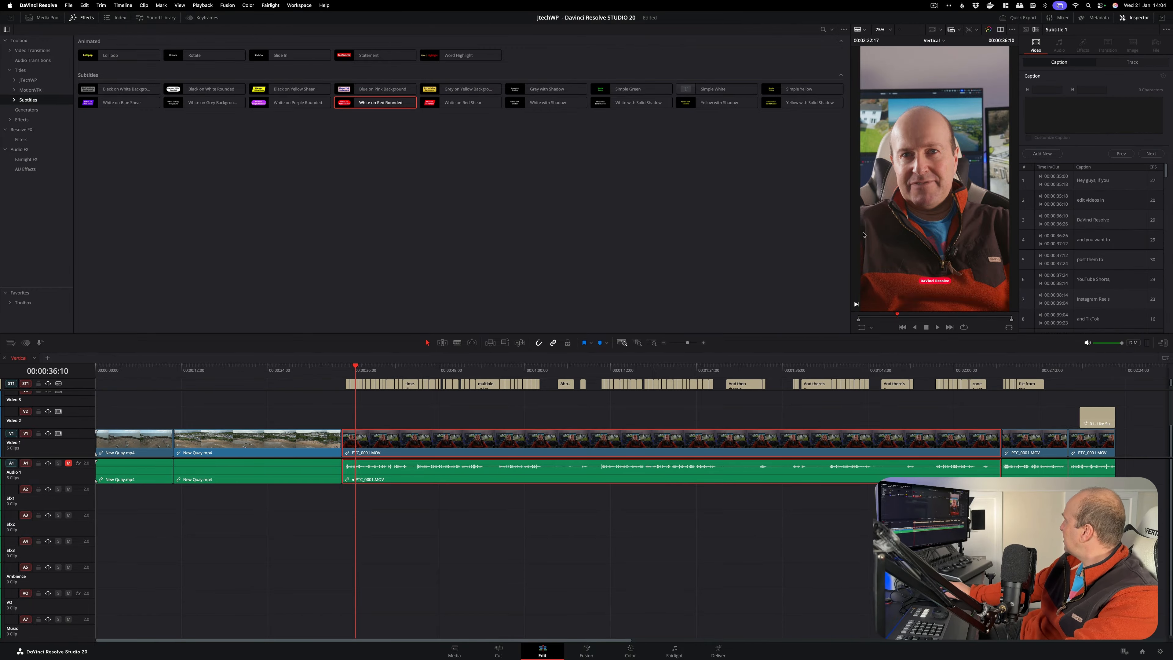
# Enlarge the text of the White on Red Rounded subtitle style and play back the captions
pyautogui.click(1130, 63)
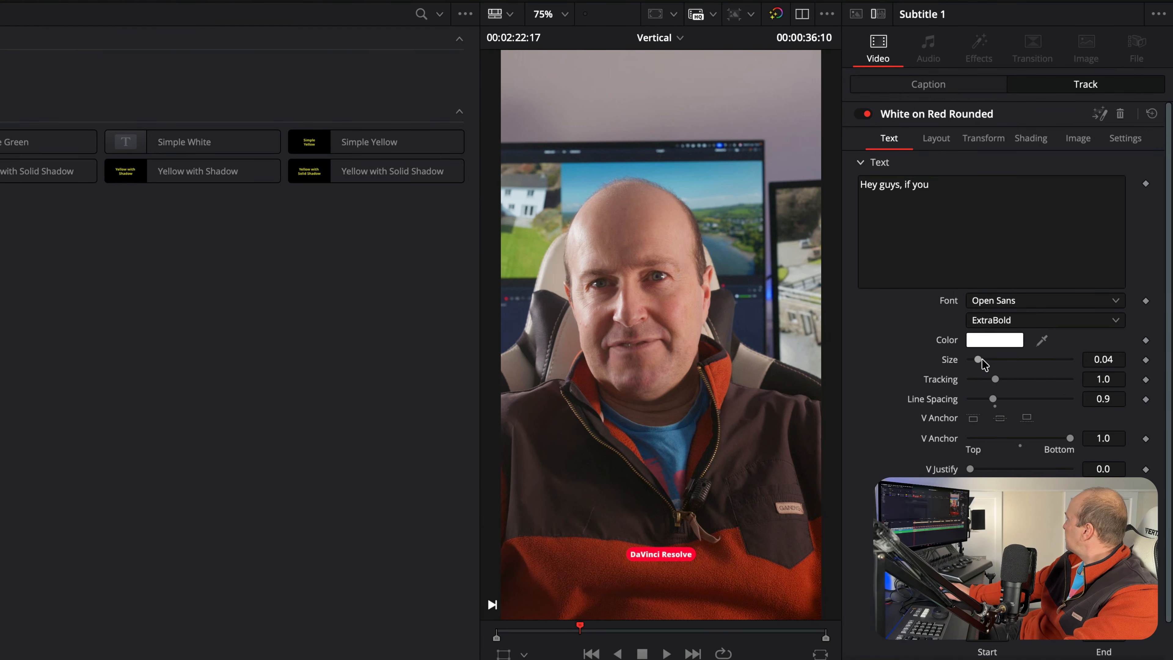
pyautogui.moveTo(981, 360); pyautogui.dragTo(1000, 359)
pyautogui.press('space')
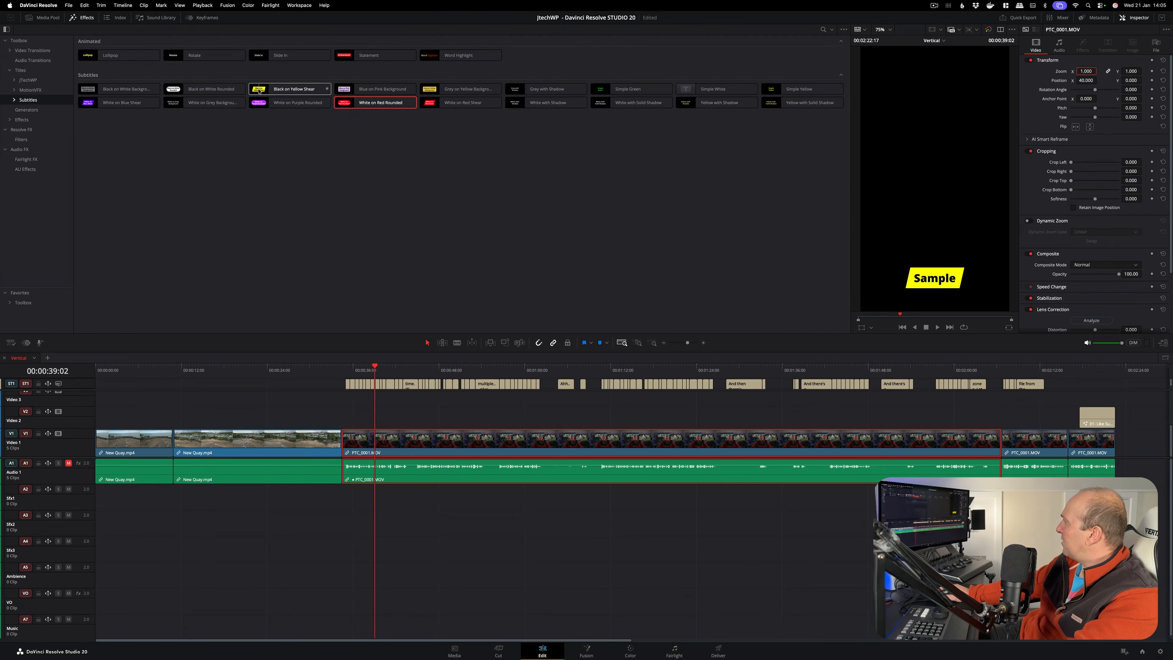
# Apply the Black on Yellow Shear style to the subtitle track and set its text size to 0.1102
pyautogui.moveTo(259, 91); pyautogui.dragTo(79, 383)
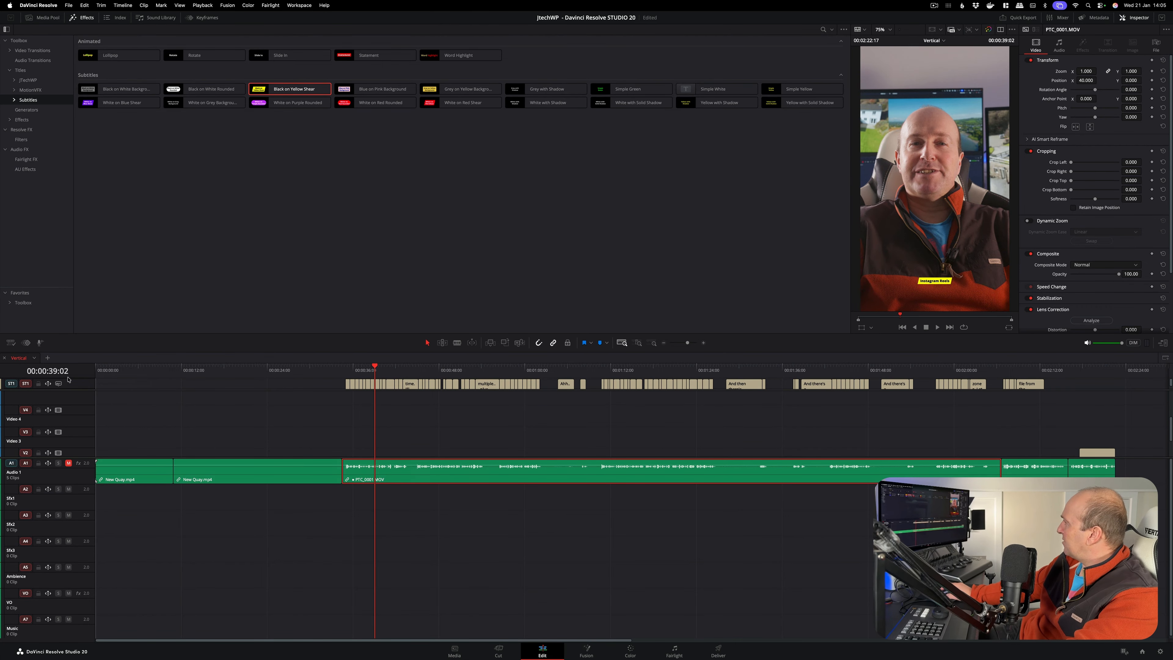
pyautogui.click(73, 385)
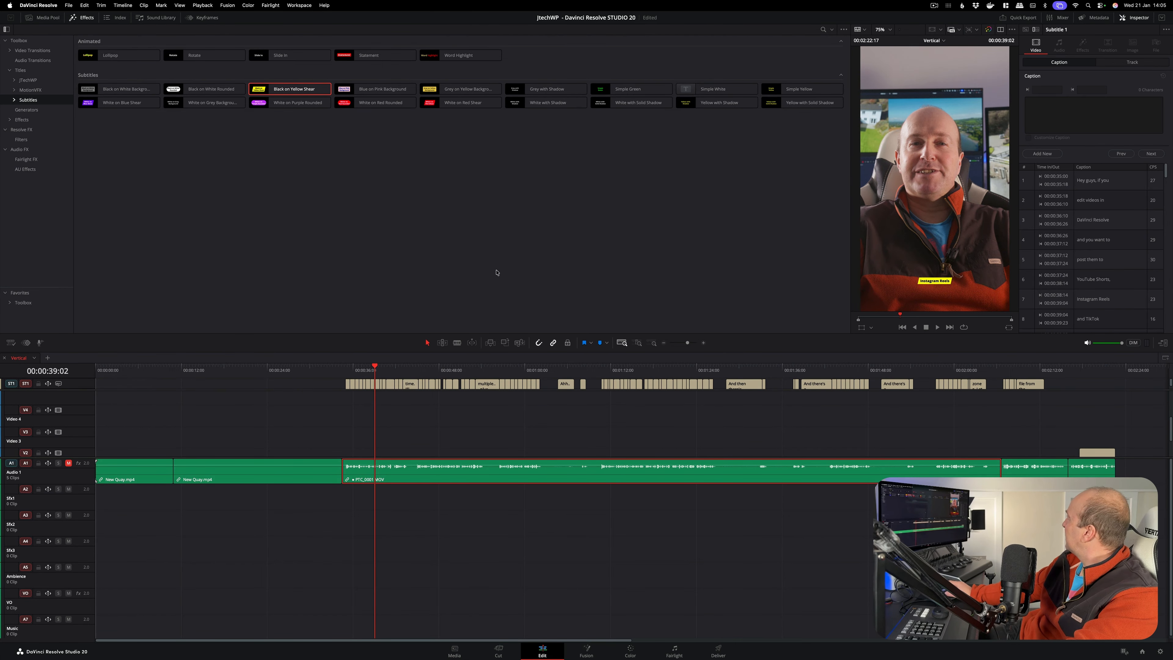
pyautogui.click(1156, 62)
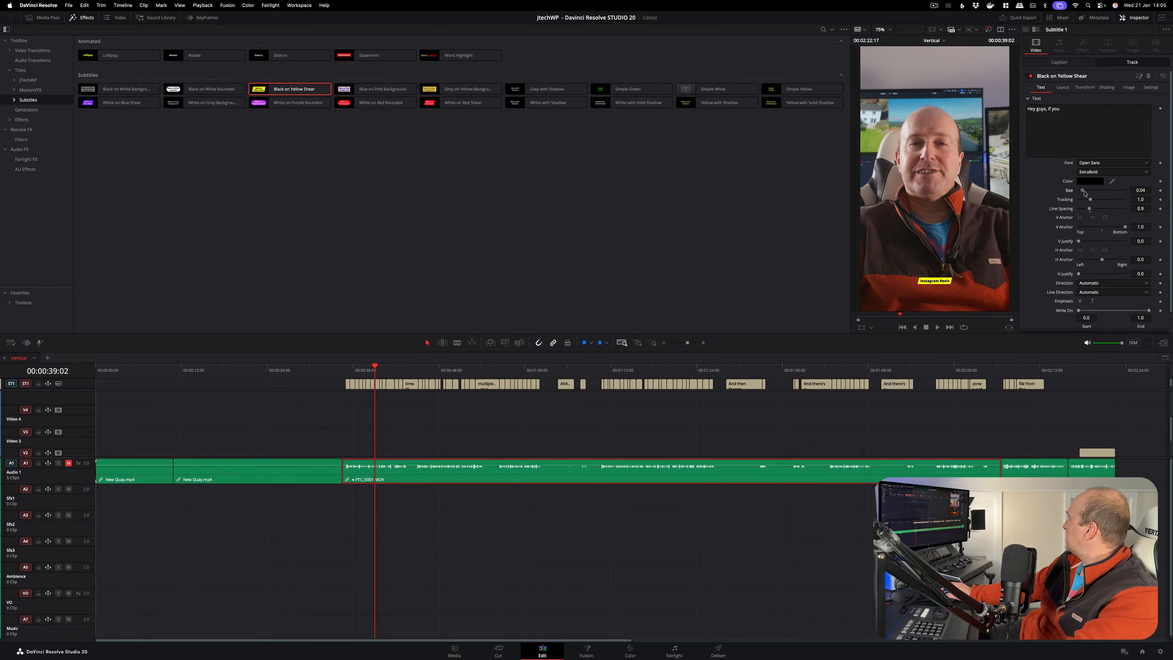
pyautogui.moveTo(1085, 193); pyautogui.dragTo(1090, 194)
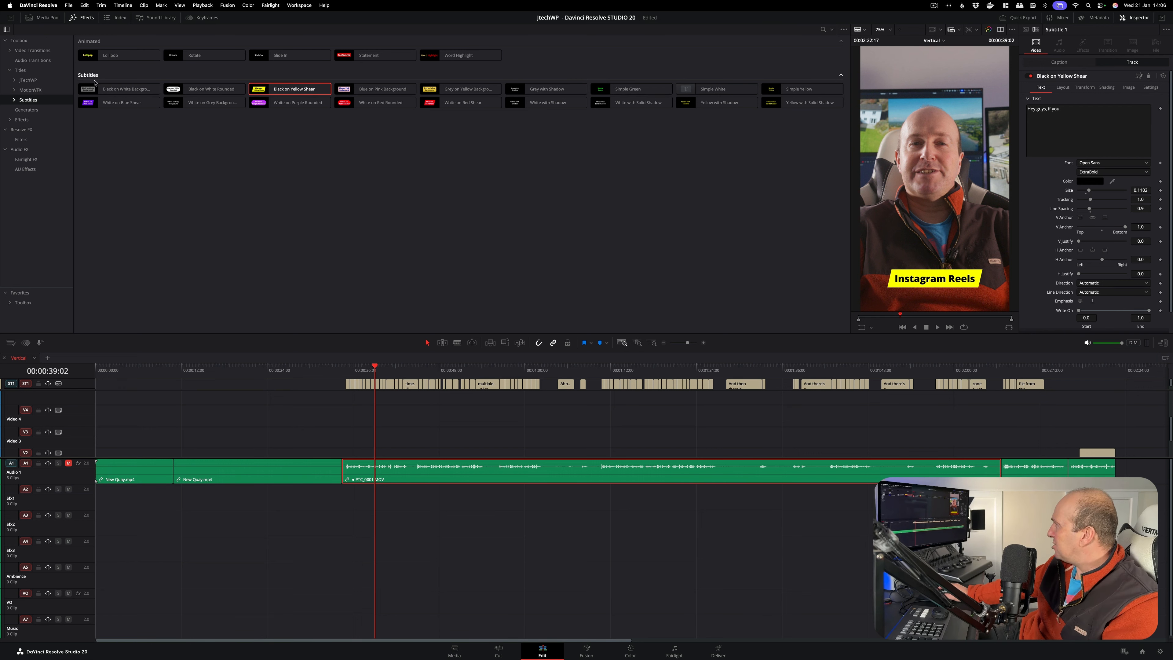
# Add the TikTok Safe Area Template v2.0 from the Safe Area Overlays titles above the long PTC_0001.MOV clip on Video 3
pyautogui.click(29, 80)
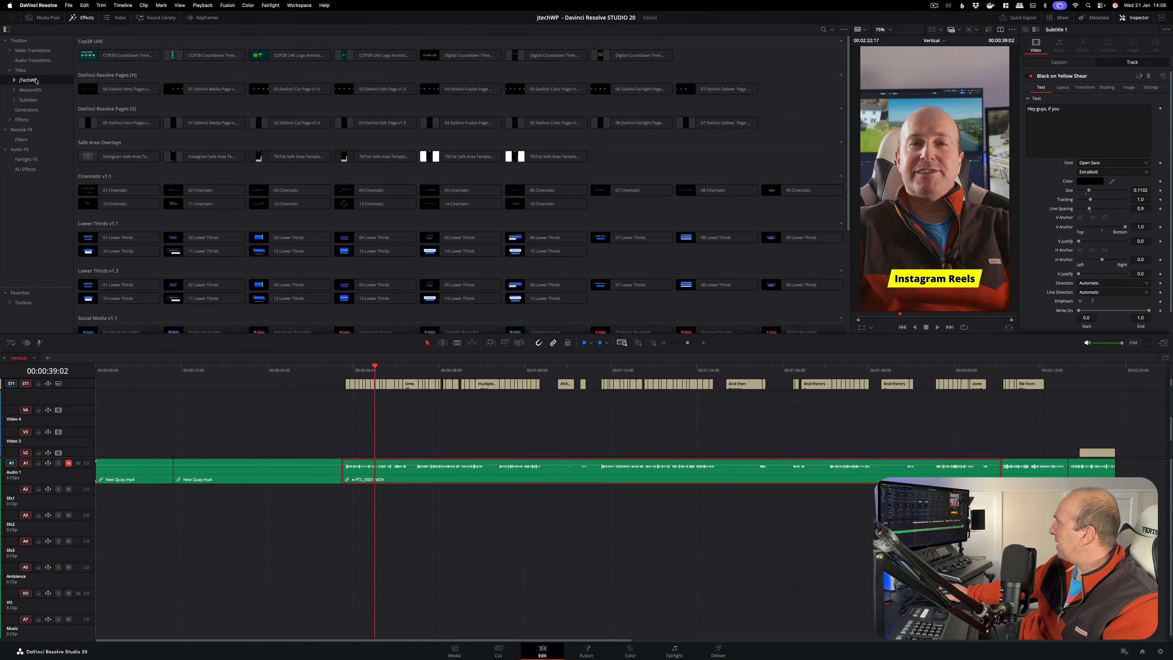
pyautogui.click(13, 80)
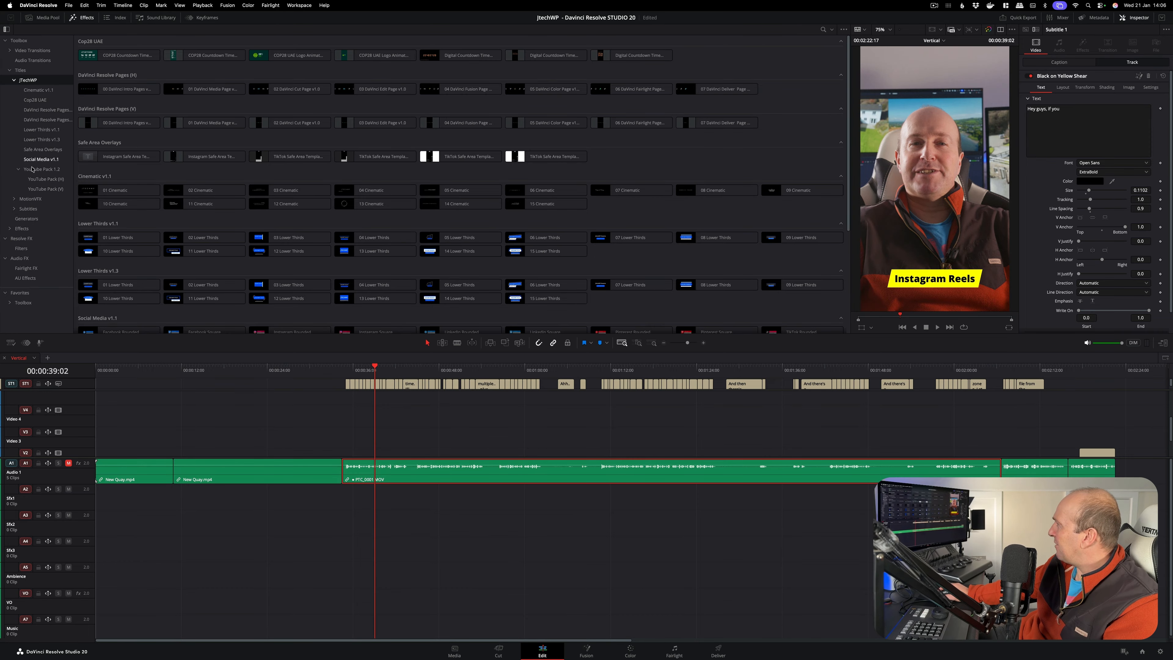
pyautogui.click(19, 169)
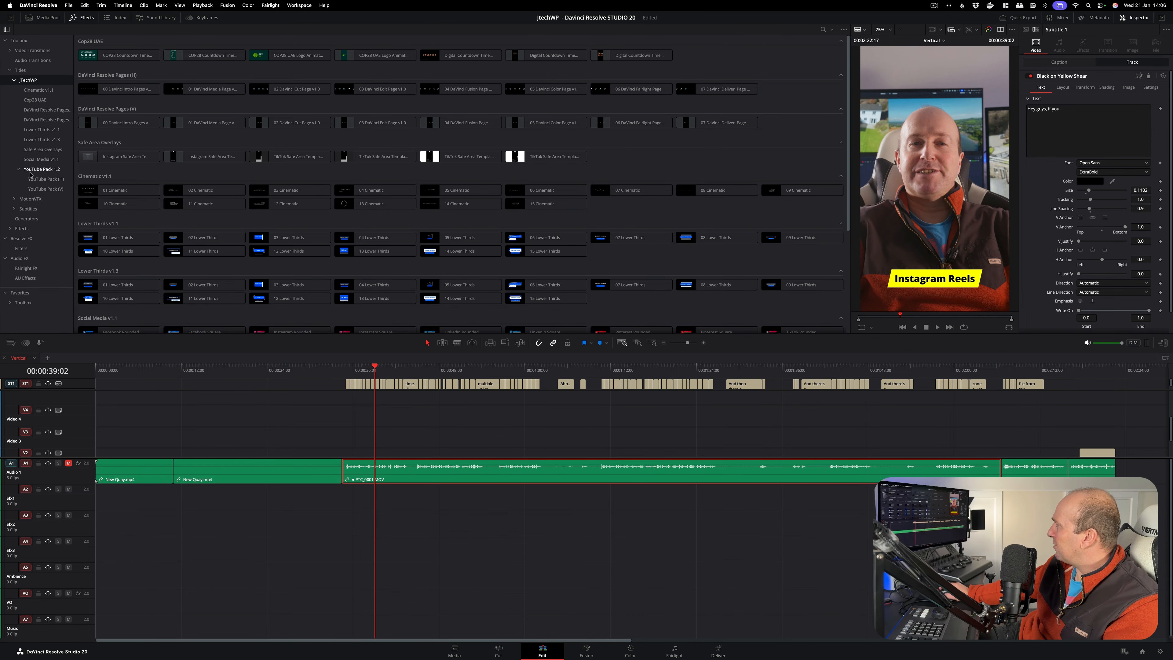
pyautogui.click(38, 150)
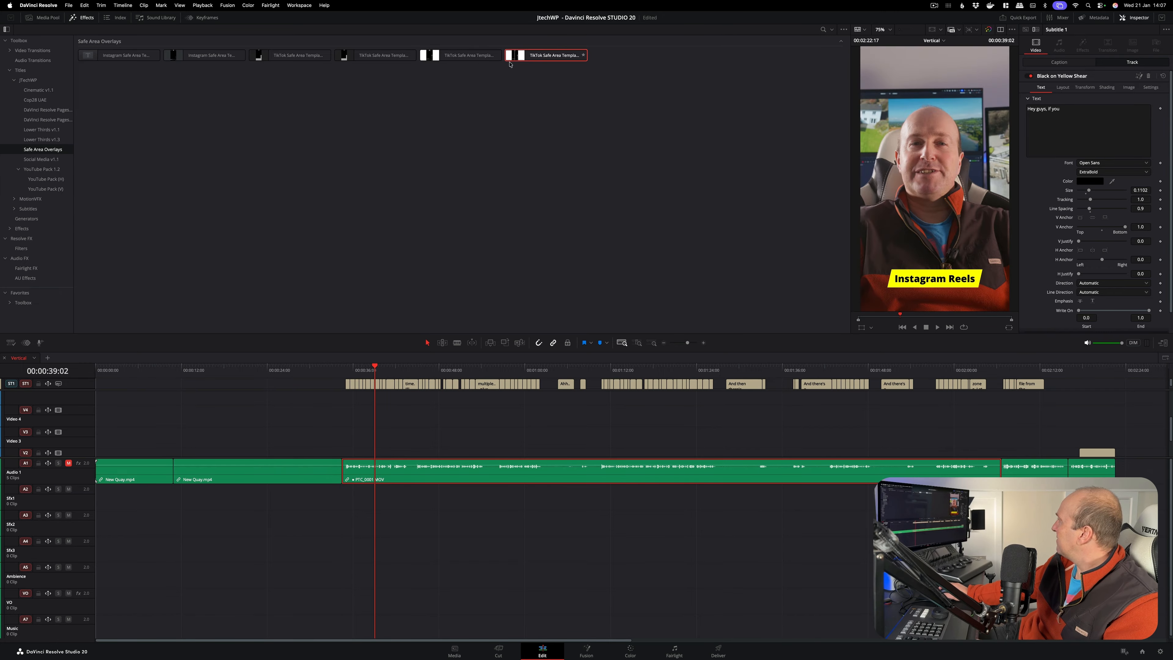
pyautogui.moveTo(510, 64); pyautogui.dragTo(363, 436)
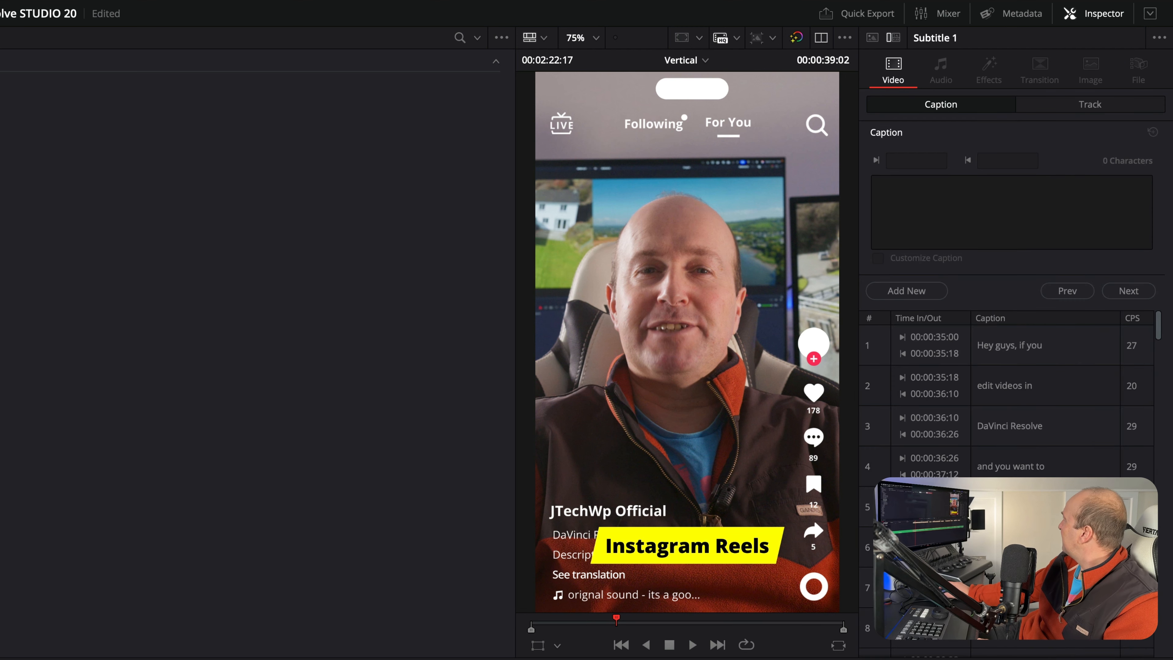
# Raise the subtitle track clear of the TikTok overlay by setting its layout Center Y to 0.266, and play it back
pyautogui.click(1057, 106)
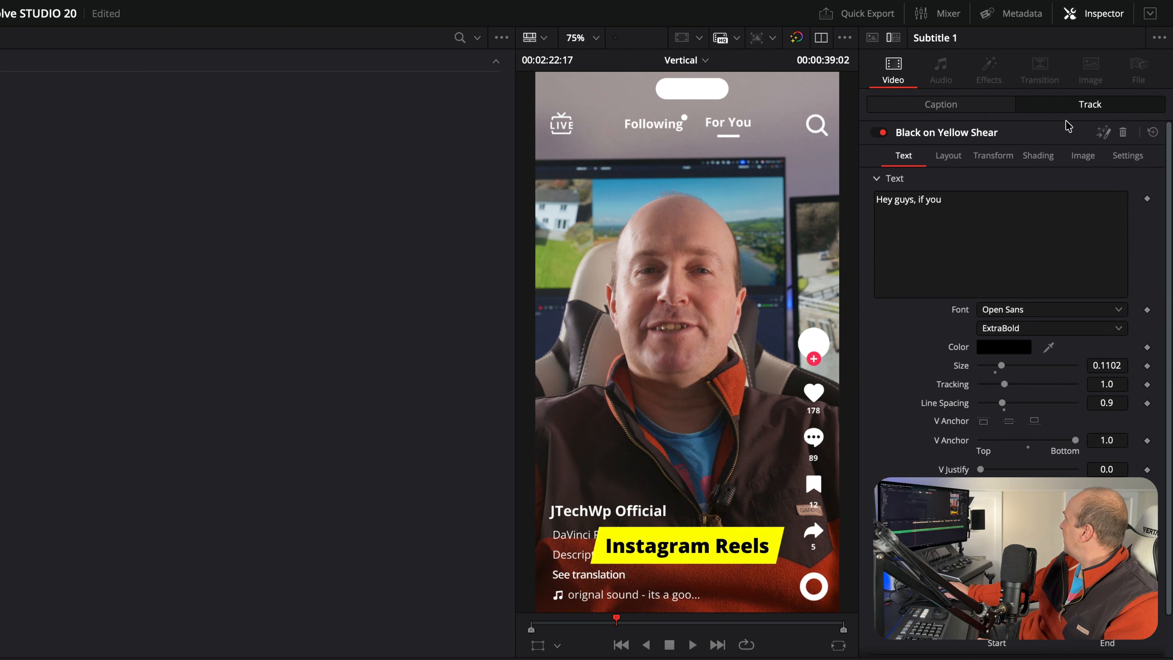
pyautogui.click(948, 155)
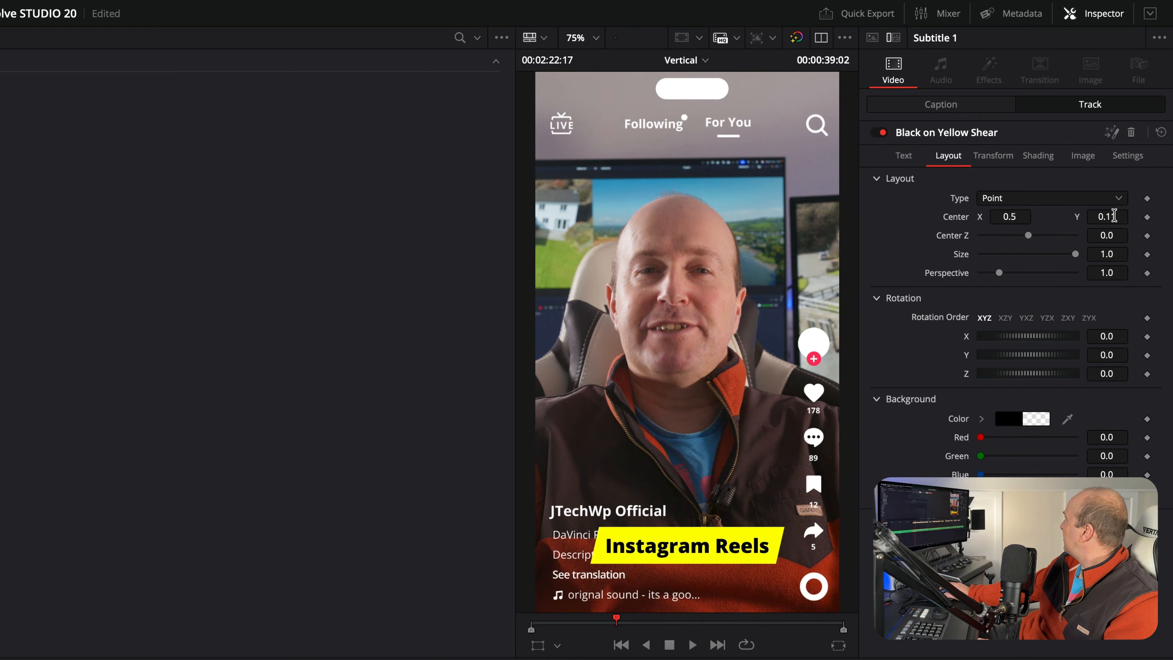
pyautogui.moveTo(1114, 216); pyautogui.dragTo(1144, 216)
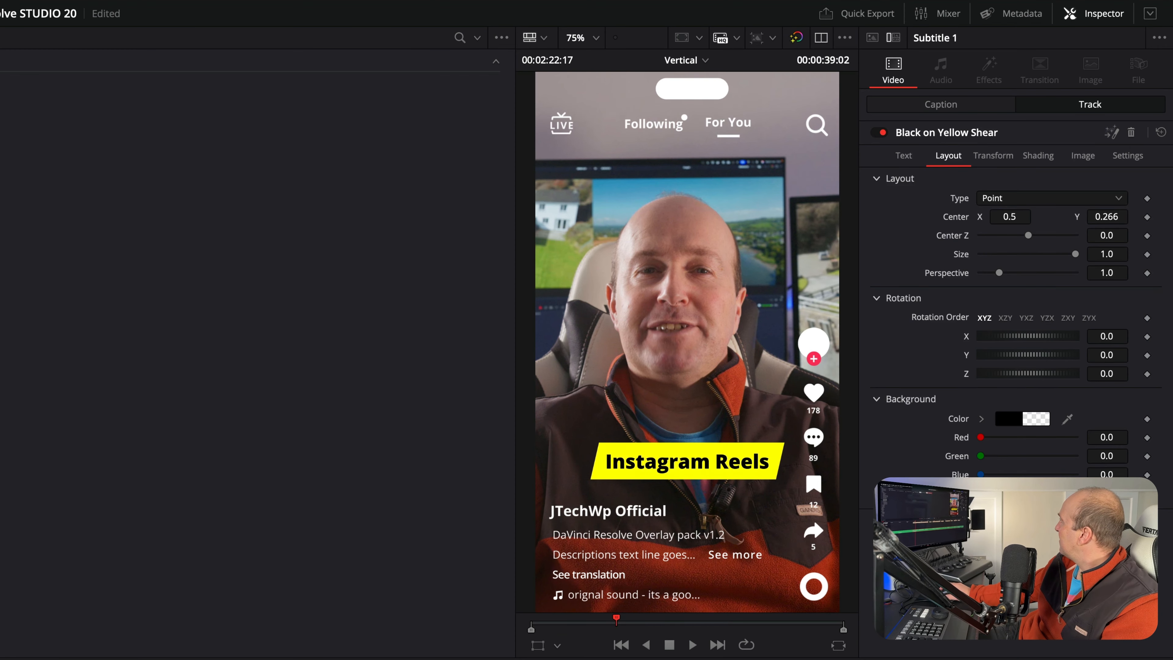
pyautogui.press('space')
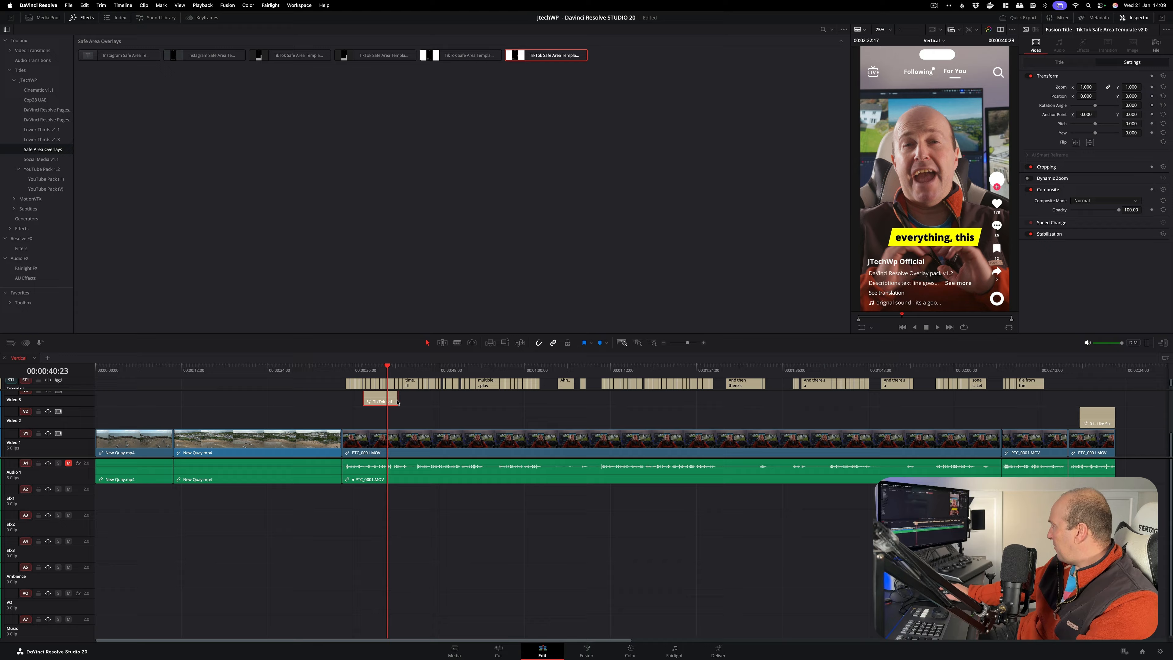
# Extend the TikTok safe area overlay to the timeline's end and set the Like Subscribe Bell title's Y position to -374
pyautogui.moveTo(398, 402); pyautogui.dragTo(1114, 395)
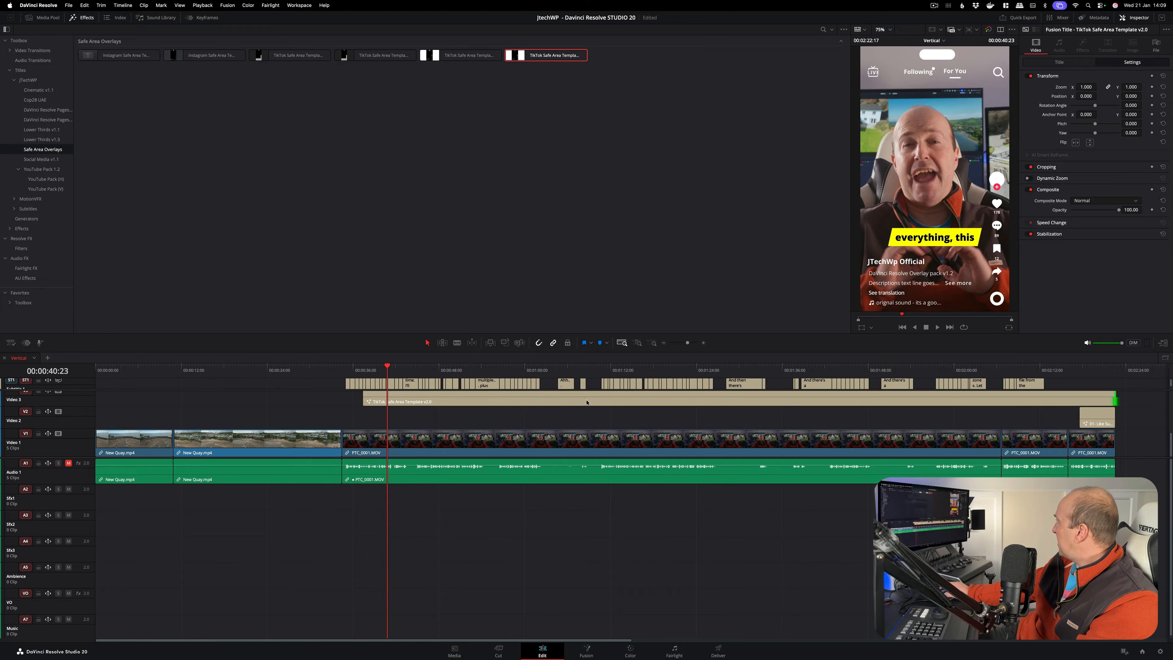
pyautogui.moveTo(836, 372); pyautogui.dragTo(1098, 375)
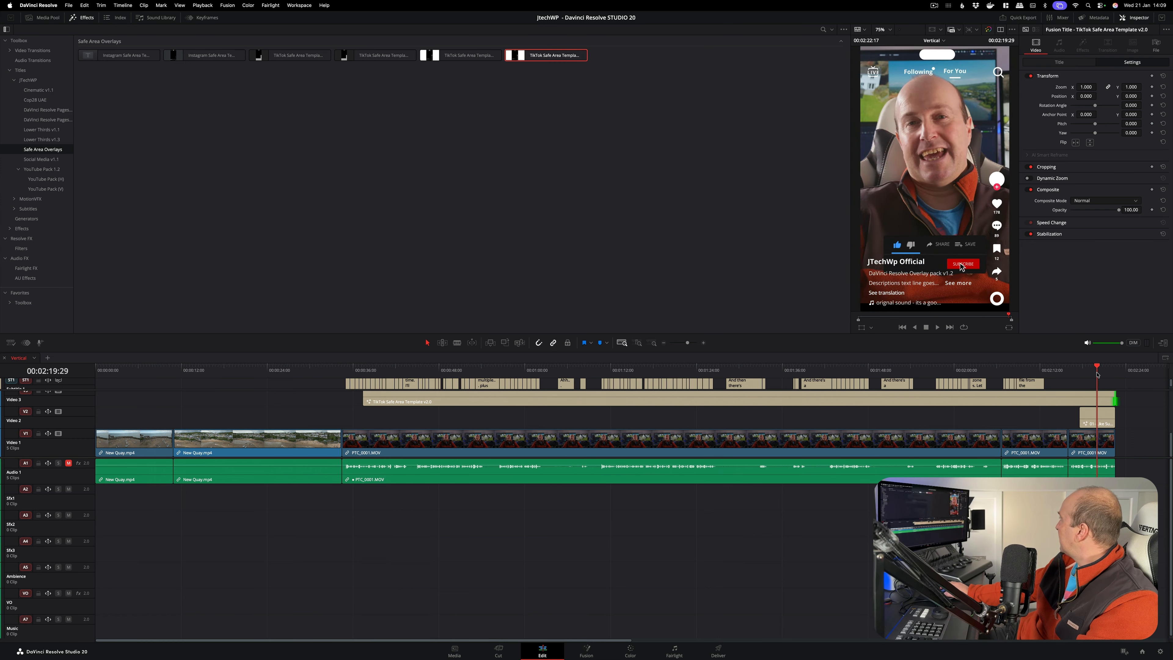
pyautogui.click(1094, 419)
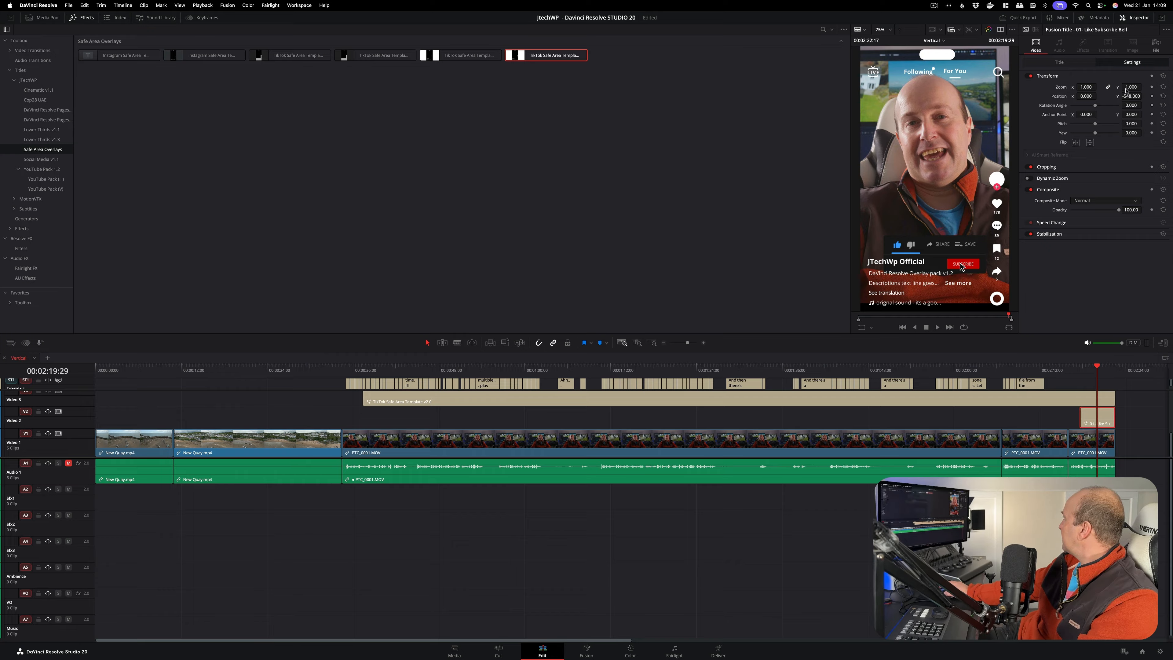
pyautogui.moveTo(961, 265); pyautogui.dragTo(960, 240)
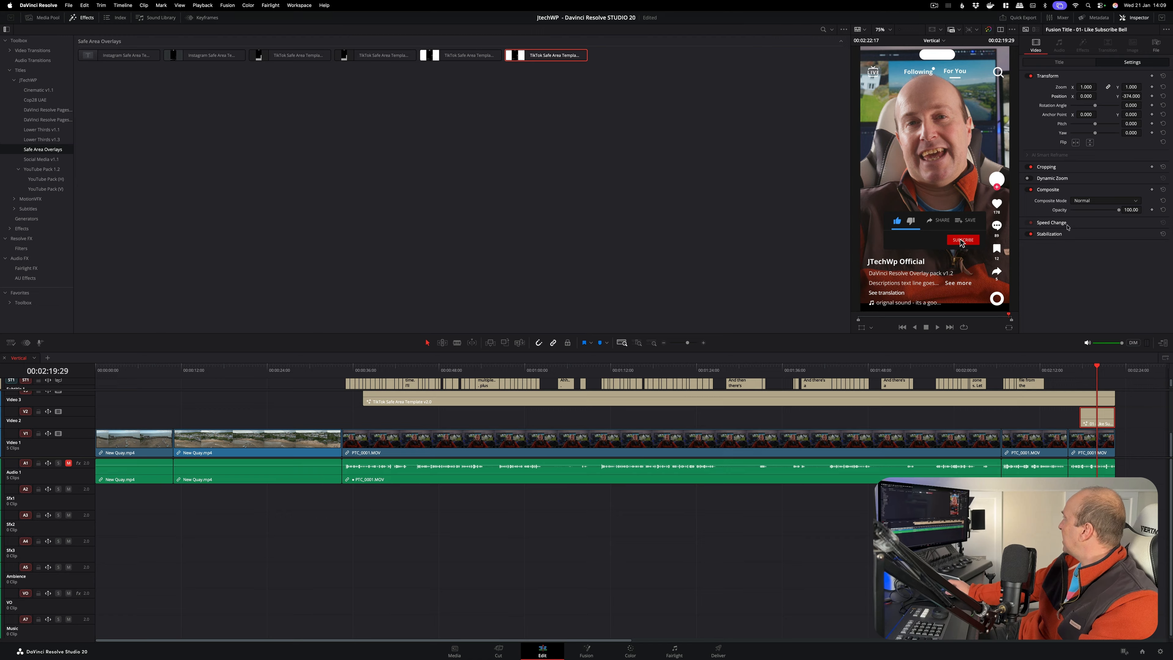
# Change the TikTok safe area template's overlay color to Maraschino red
pyautogui.click(582, 405)
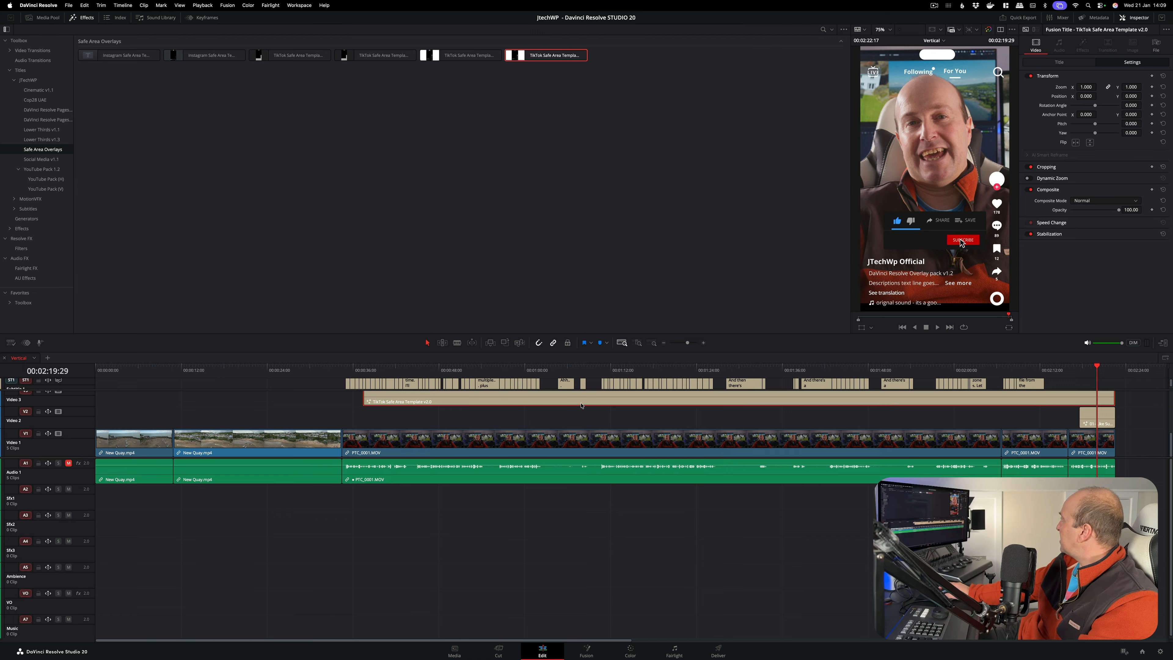
pyautogui.click(1050, 63)
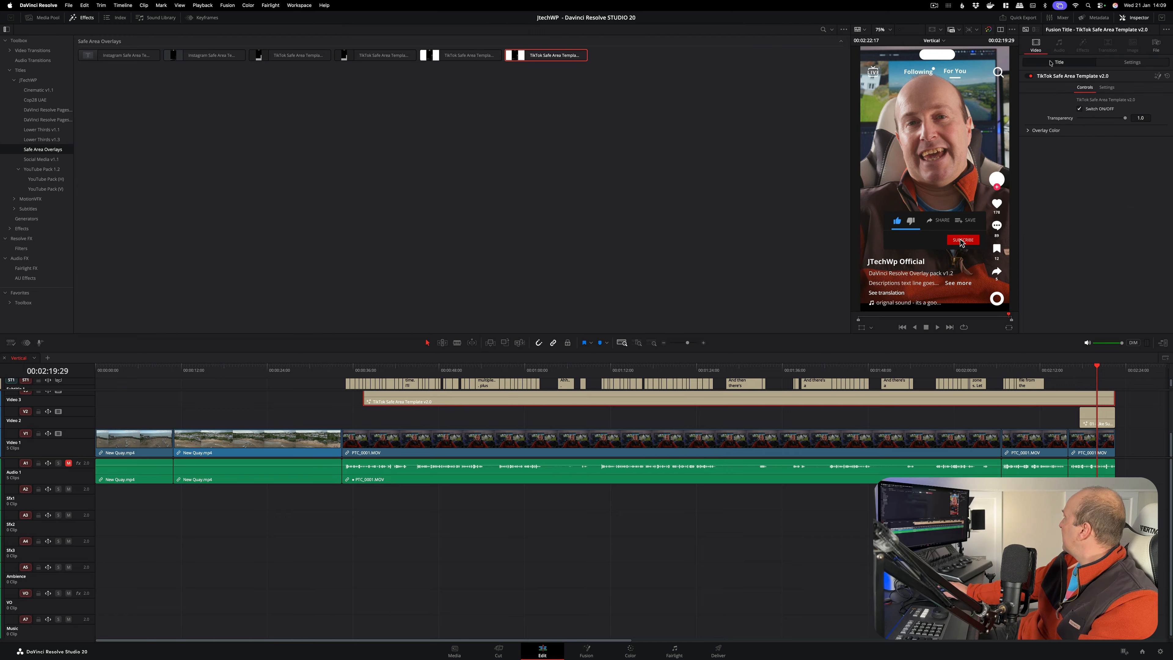
pyautogui.click(1028, 131)
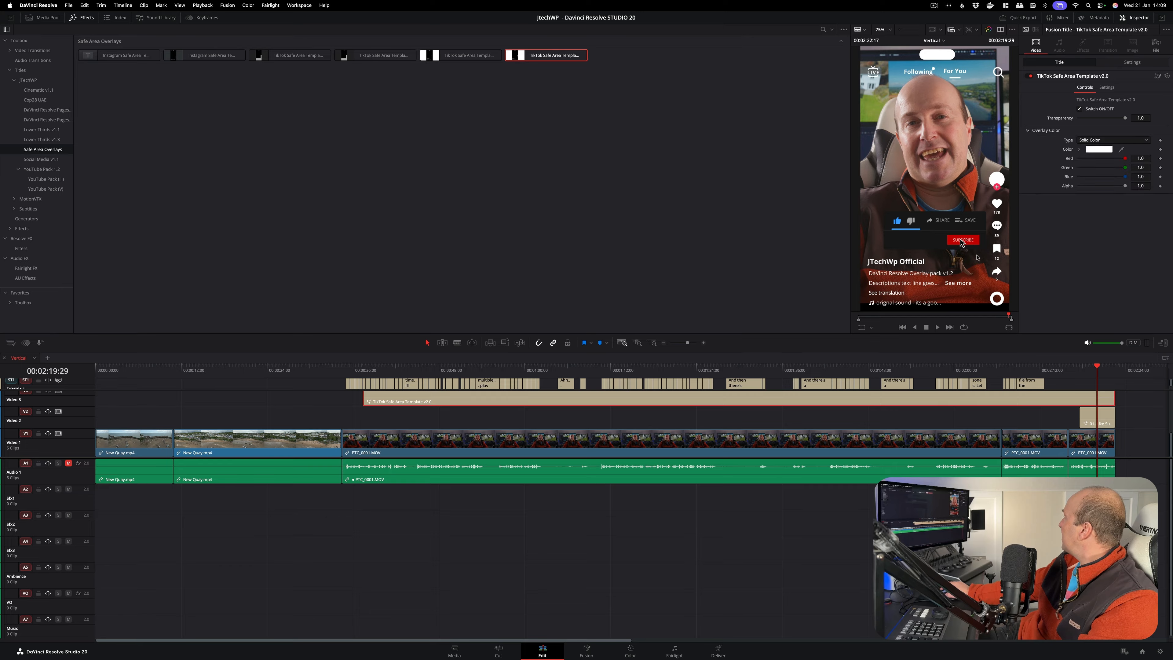
pyautogui.click(1099, 150)
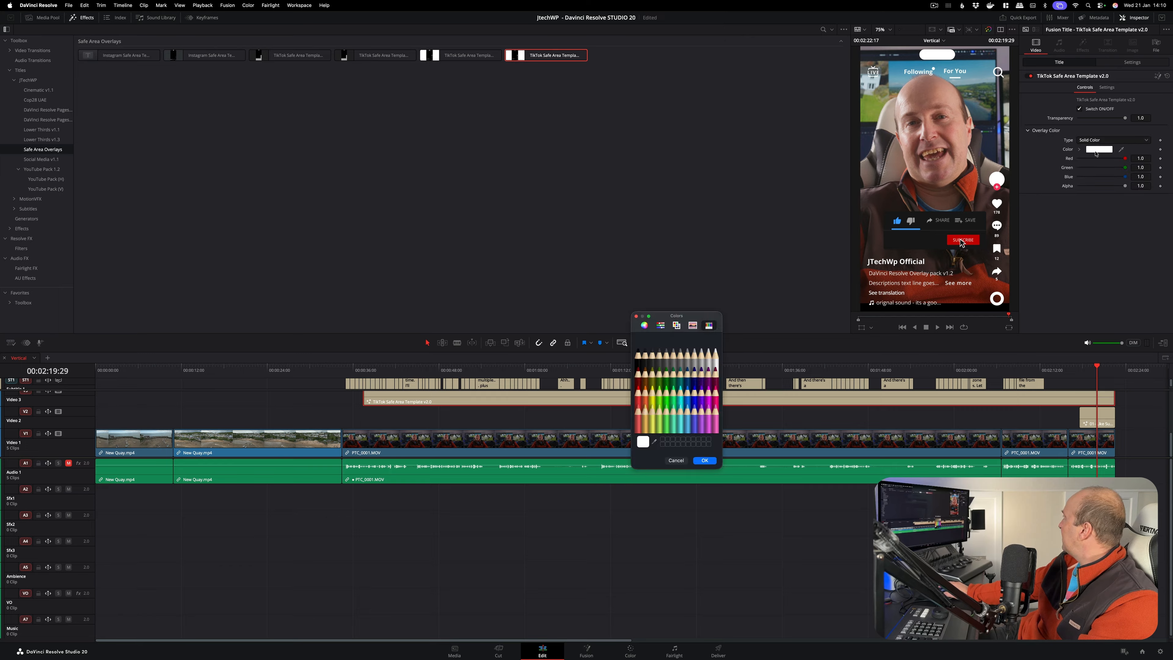
pyautogui.click(638, 396)
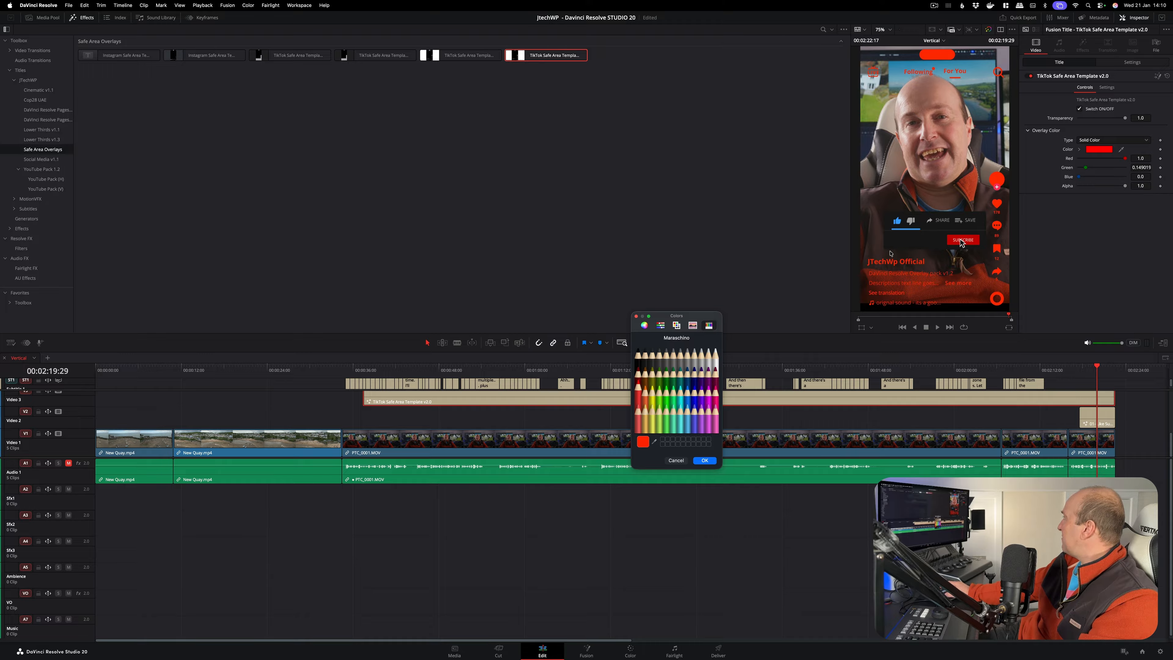
# Check the subtitle placement near 00:00:38:14 and delete the TikTok safe area overlay from Video 3
pyautogui.click(376, 366)
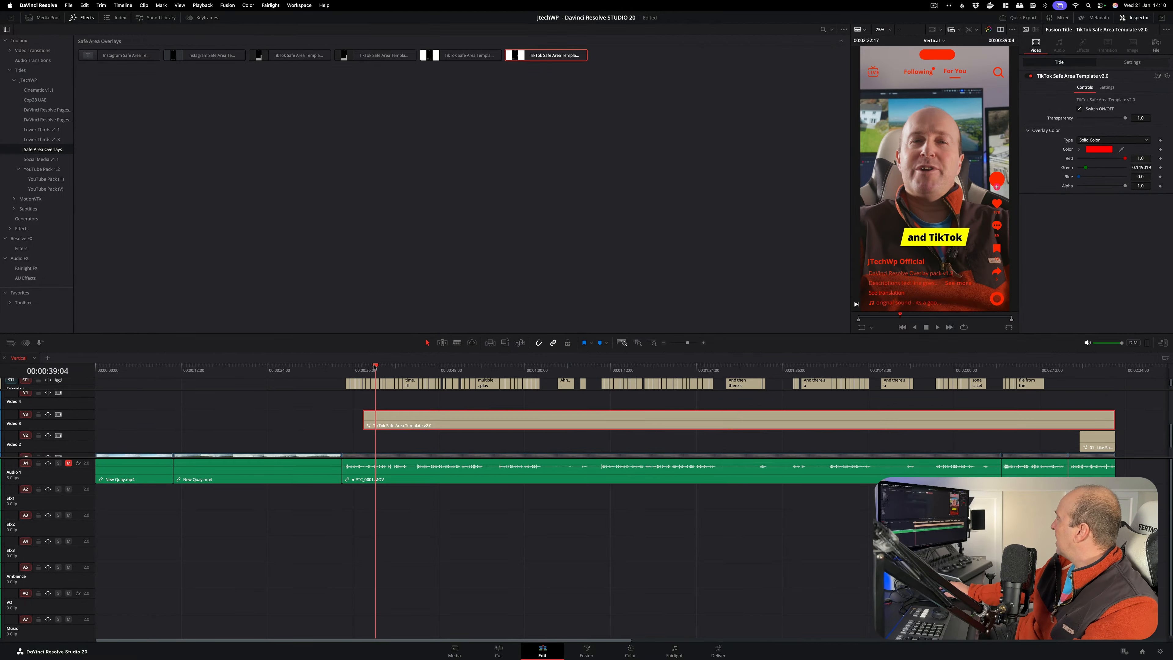
pyautogui.moveTo(375, 366); pyautogui.dragTo(371, 367)
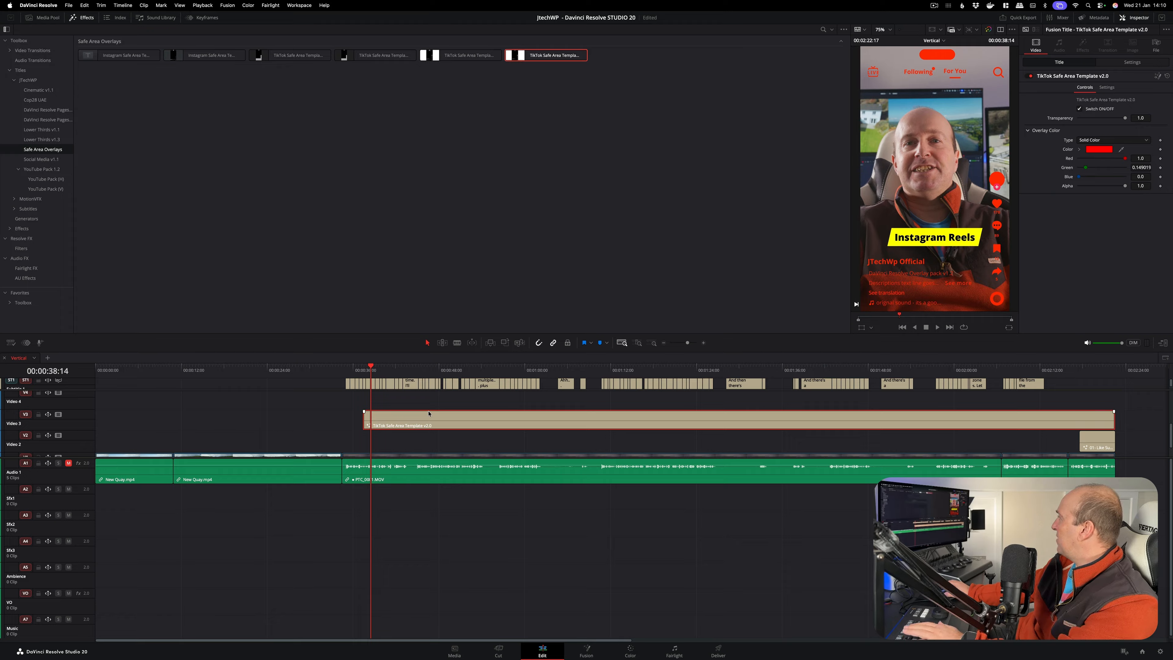
pyautogui.press('BackSpace')
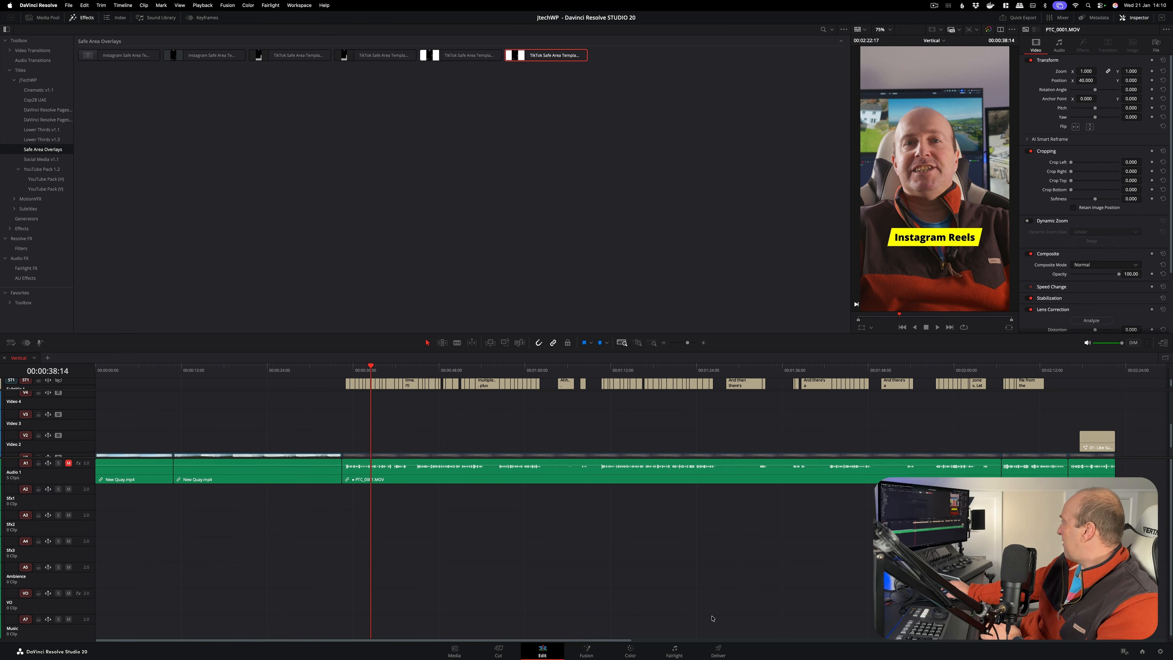
# Set up a custom export on the Deliver page with the file name demo and the H.265 codec
pyautogui.click(718, 649)
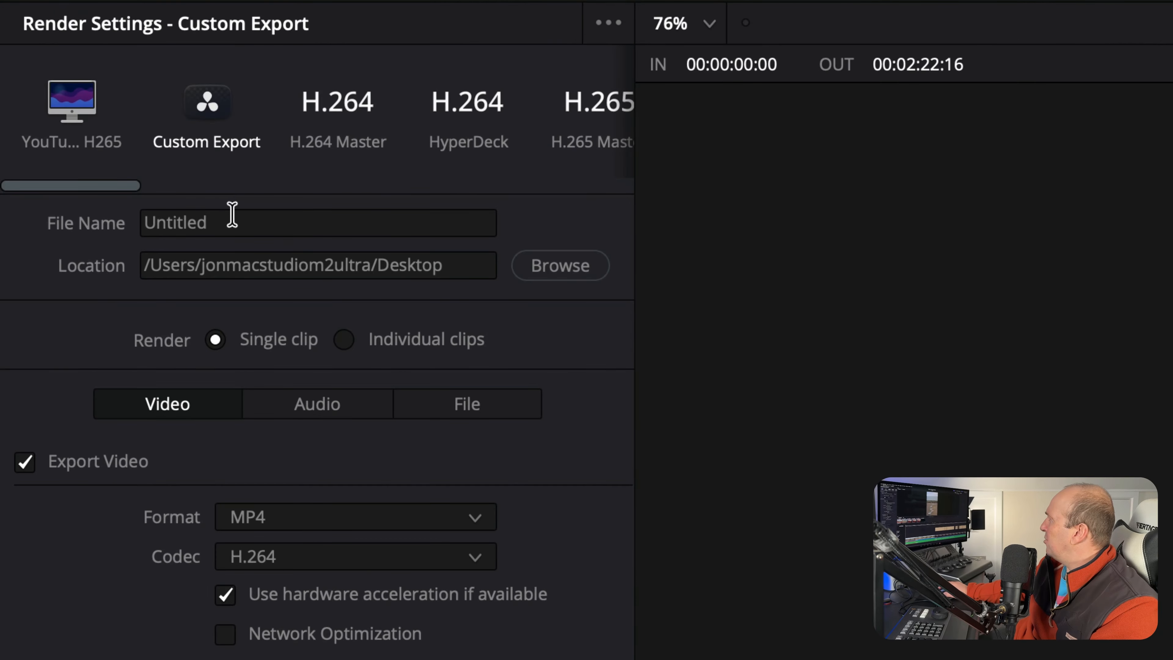
pyautogui.click(232, 213)
pyautogui.write('demo')
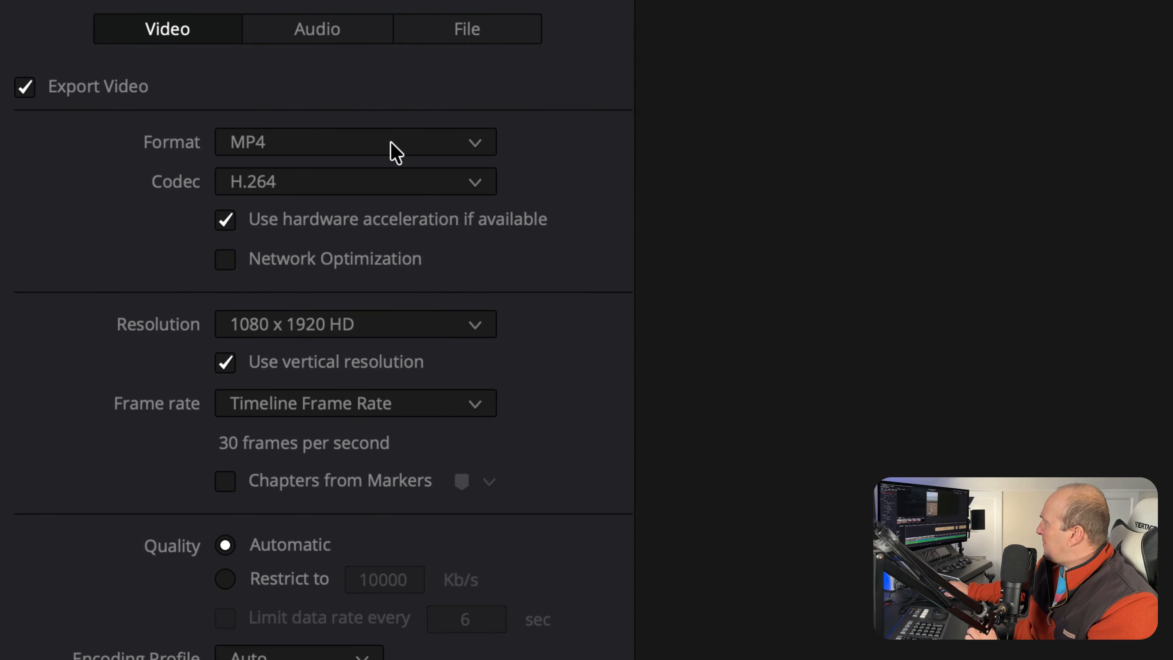
pyautogui.click(389, 186)
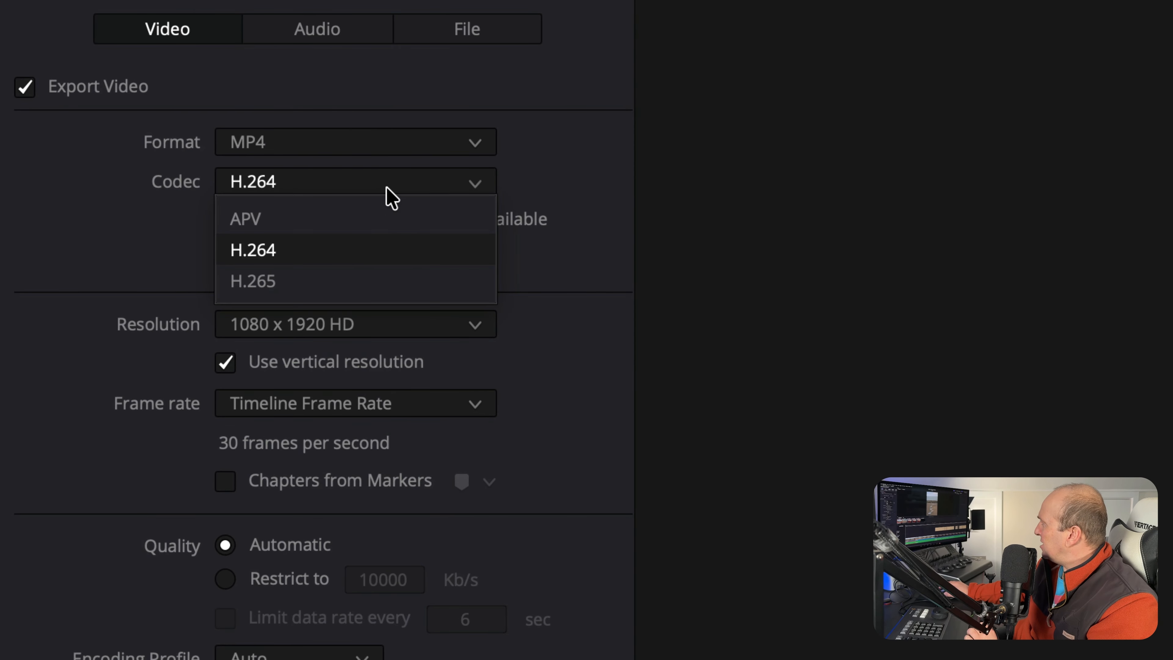
pyautogui.click(362, 287)
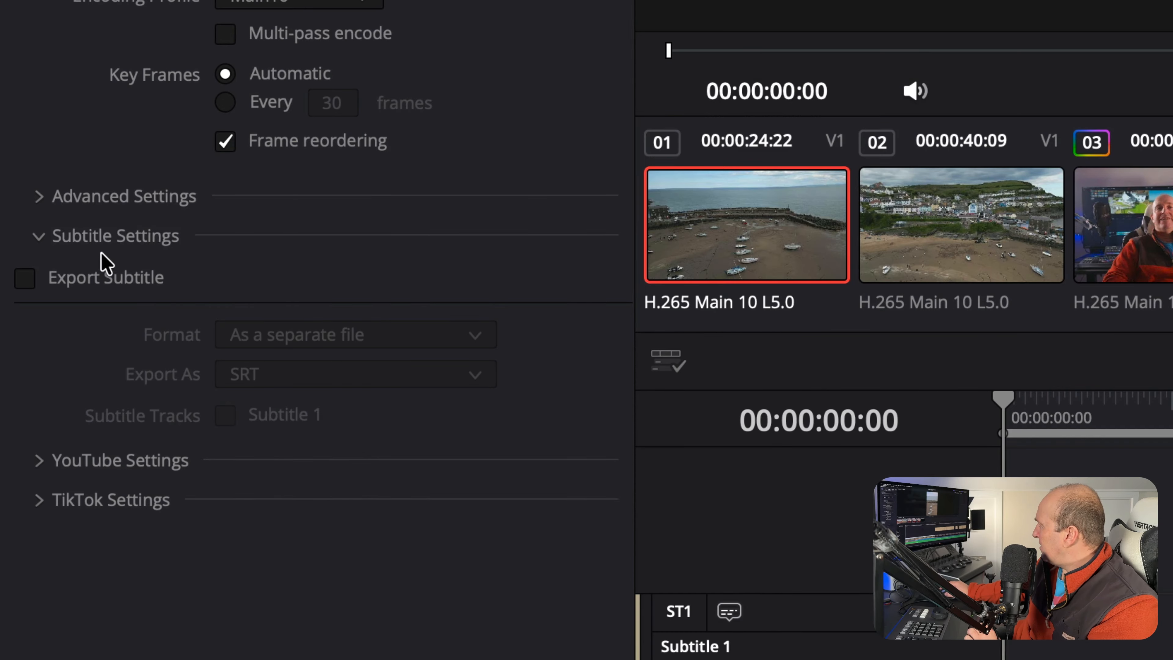
# Enable subtitle export in the render settings with the Burn into video format
pyautogui.click(39, 237)
pyautogui.click(39, 236)
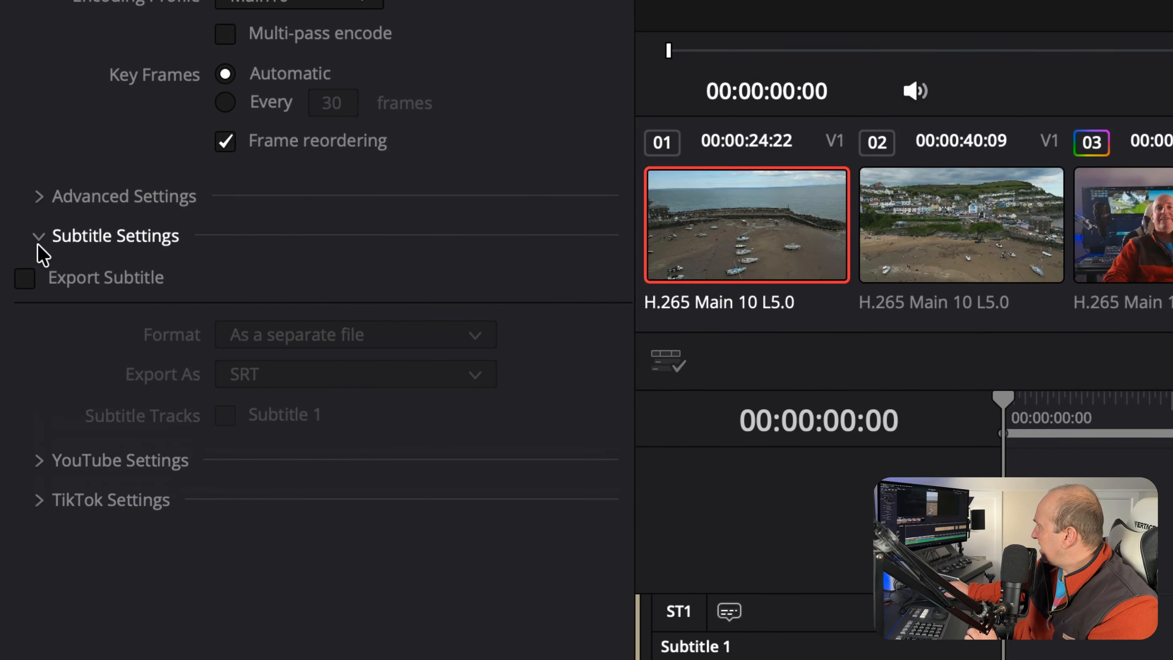
pyautogui.click(32, 277)
pyautogui.click(337, 333)
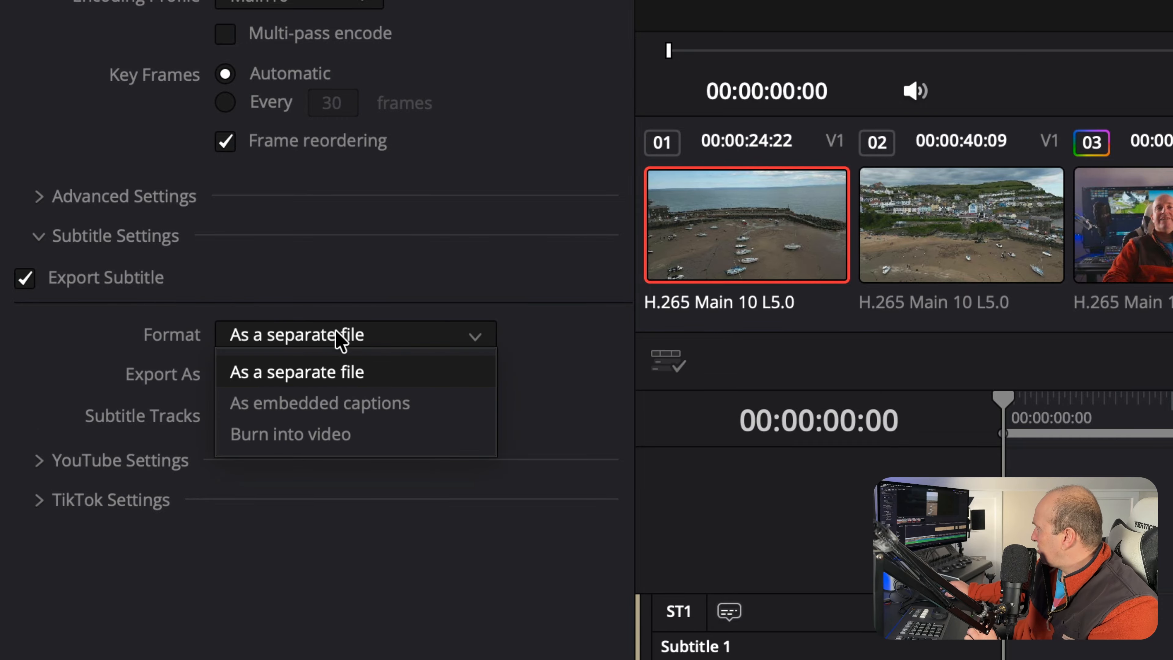
pyautogui.click(340, 435)
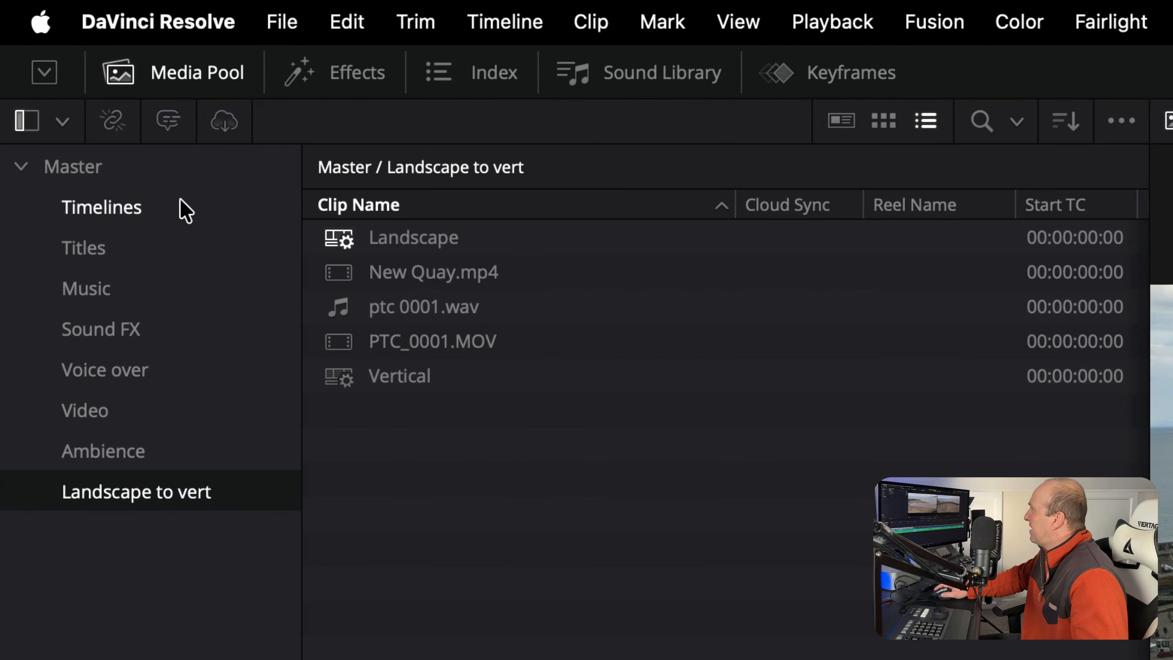
# Look through the project's Timelines, Titles, Music and Sound FX bins, and open the Color page to view its saved stills
pyautogui.click(43, 51)
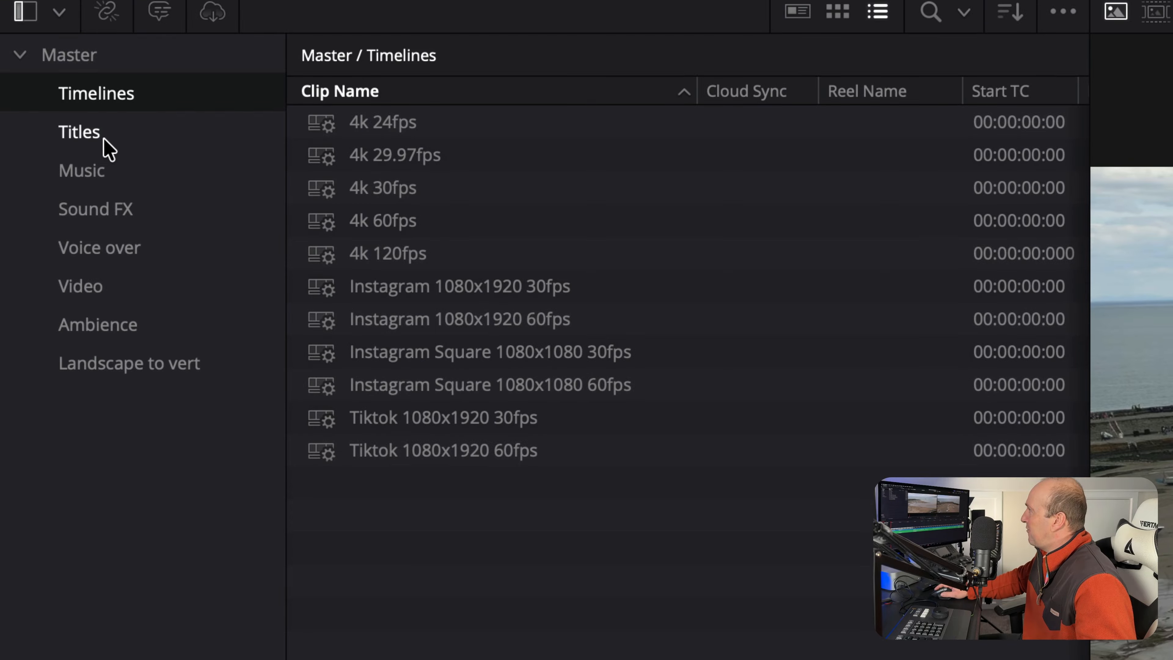
pyautogui.click(99, 135)
pyautogui.click(116, 166)
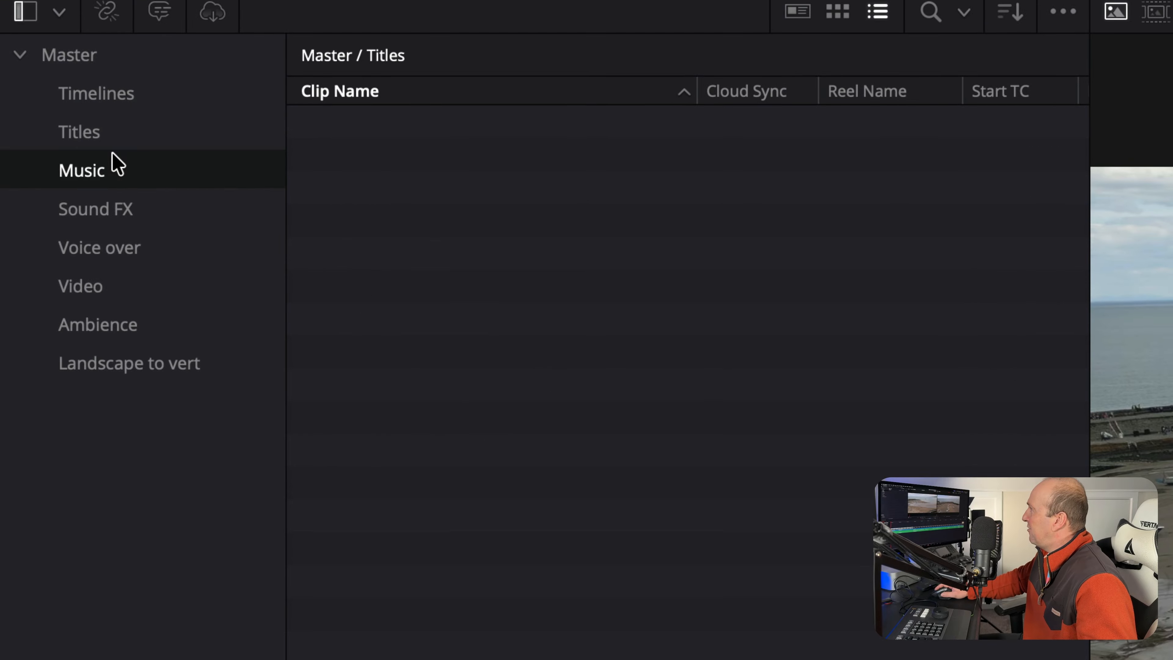
pyautogui.click(161, 208)
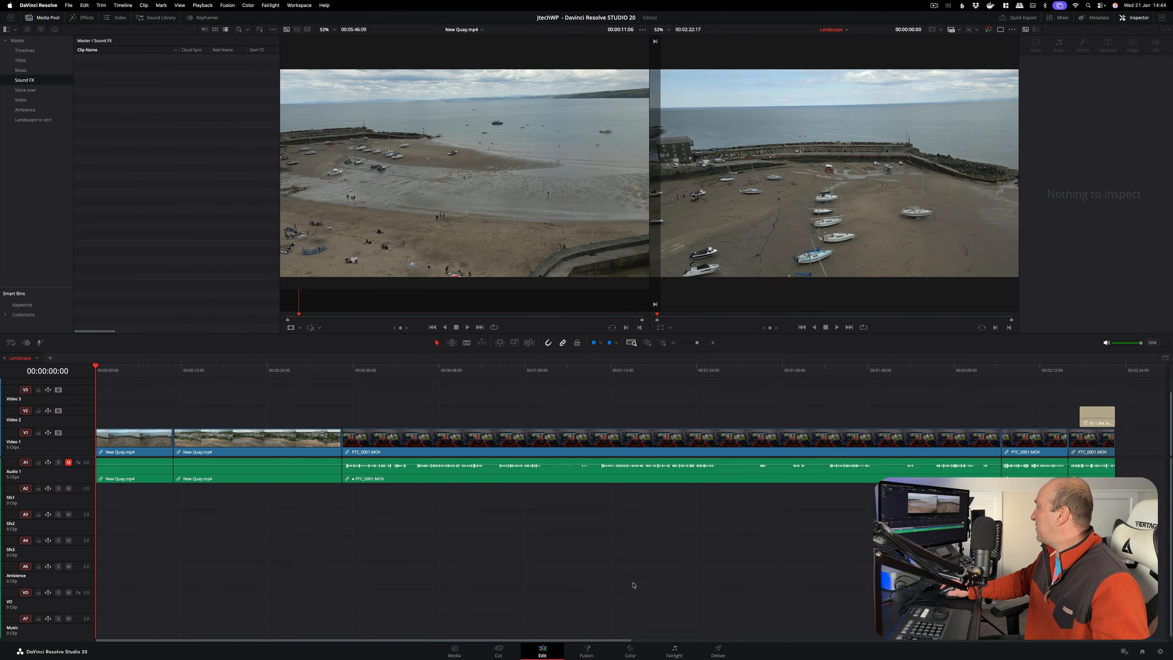
pyautogui.click(633, 647)
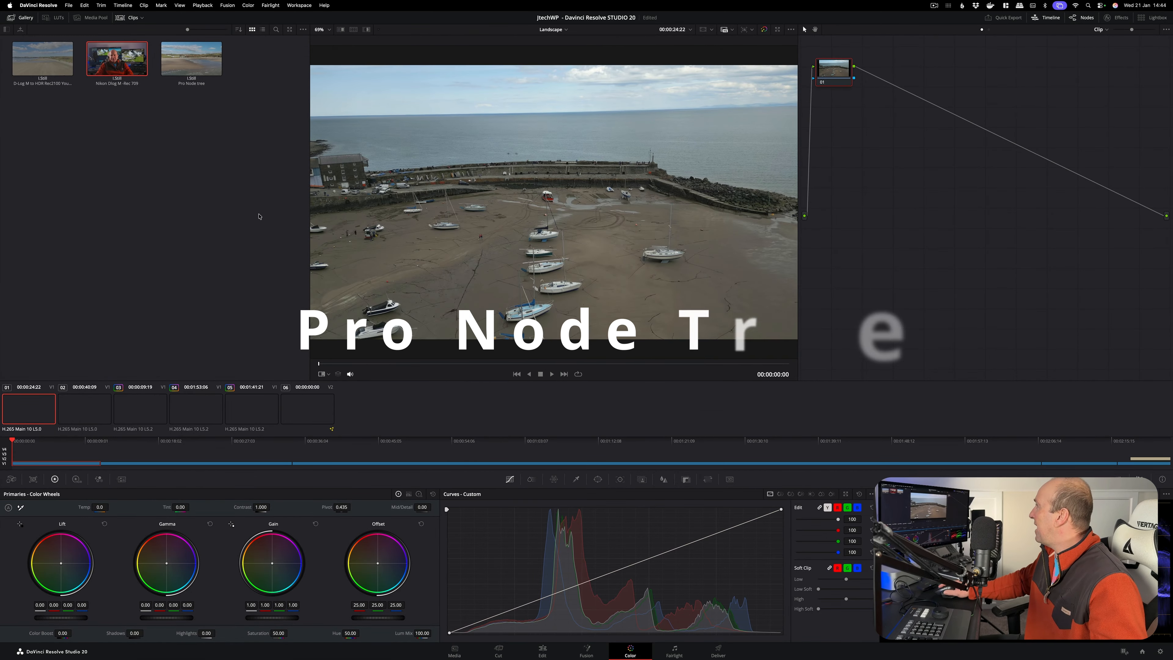